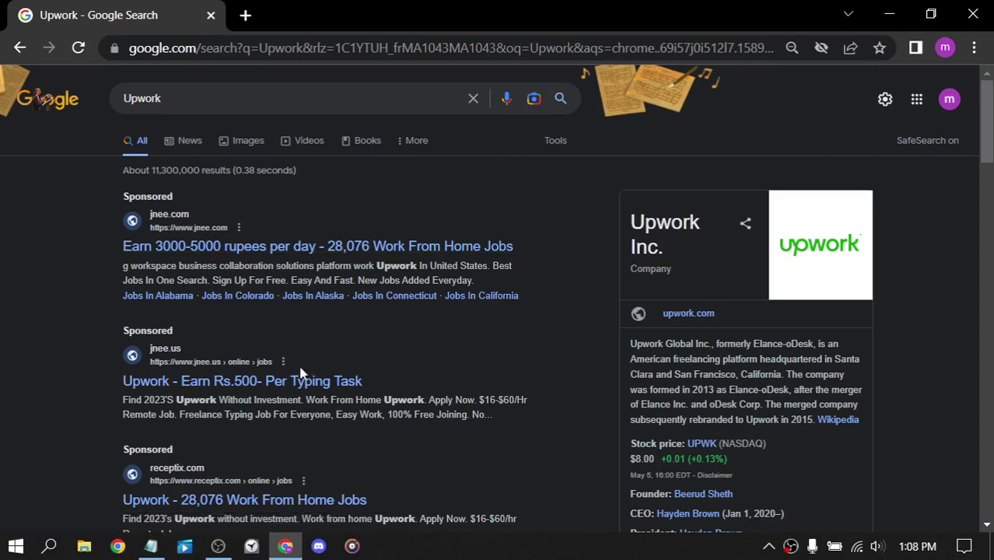
Scroll the Google results for 'Upwork' to reach the upwork.com link.
scroll(410, 336, "down", 1)
scroll(408, 330, "down", 1)
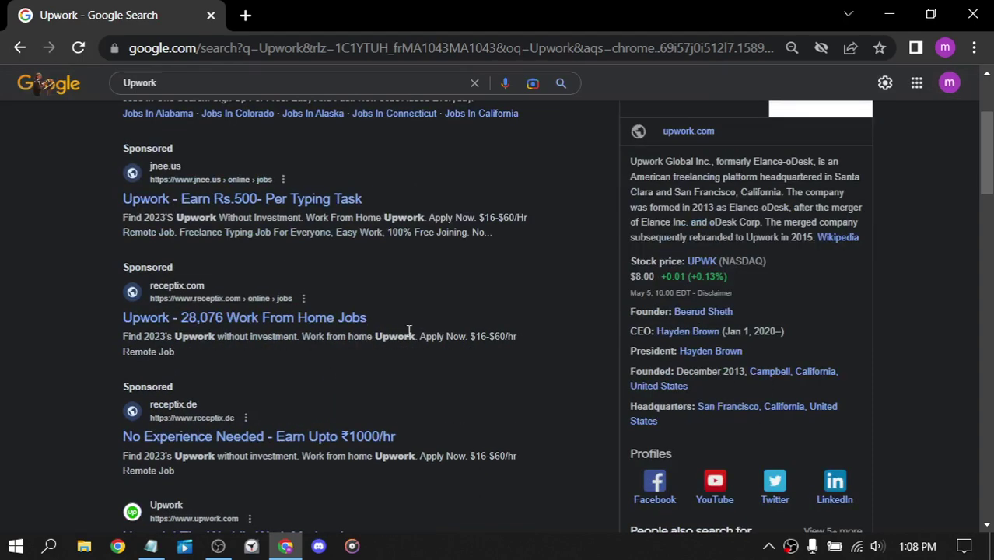
scroll(409, 331, "down", 2)
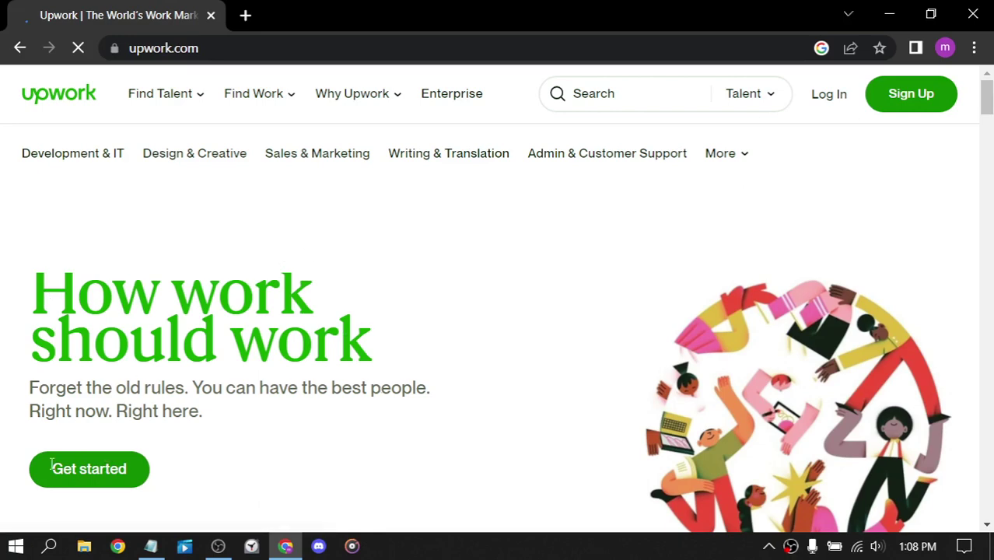
Start Upwork signup, dismiss the cookie notice, and pick 'I'm a client, hiring for a project'.
left_click(91, 476)
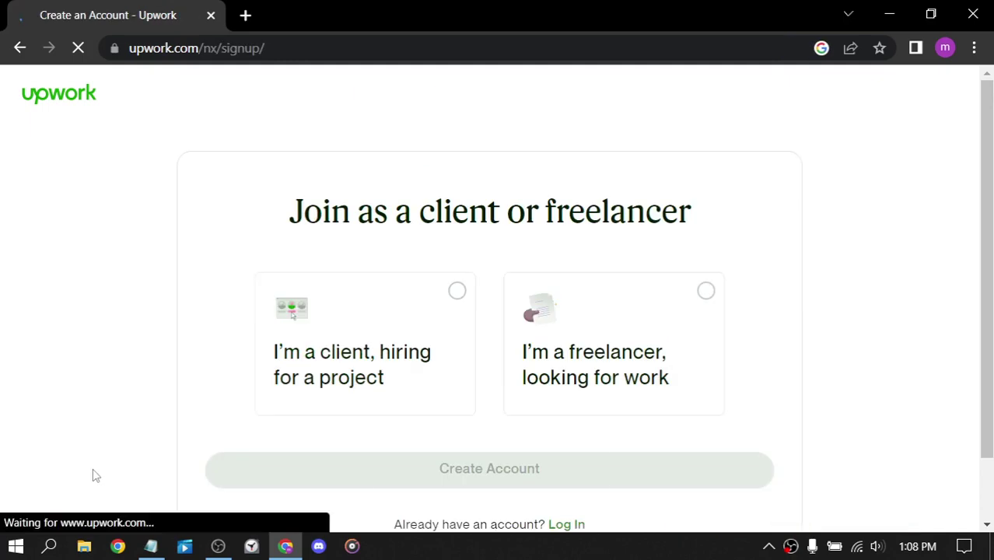
left_click_drag(255, 211, 688, 201)
left_click(495, 158)
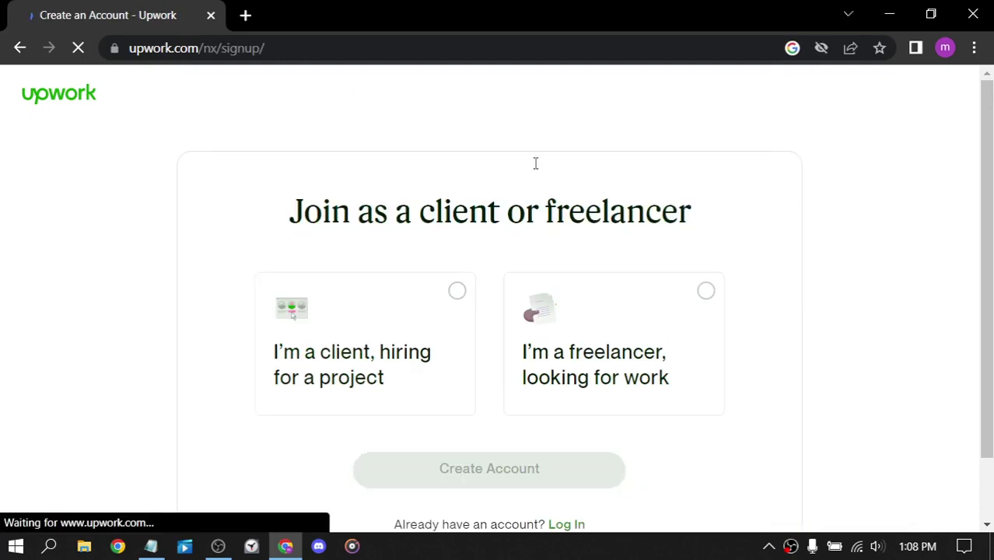
scroll(492, 153, "down", 2)
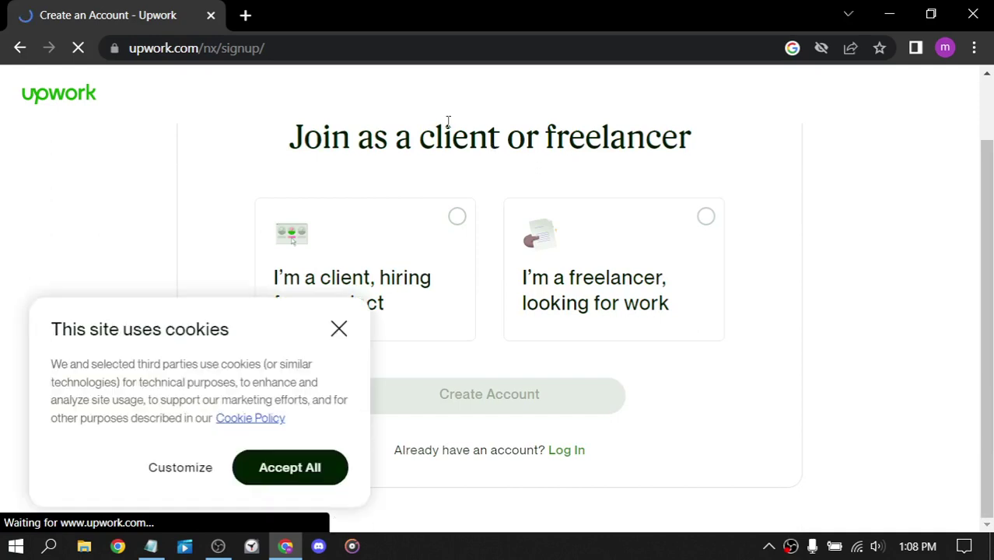
left_click(339, 327)
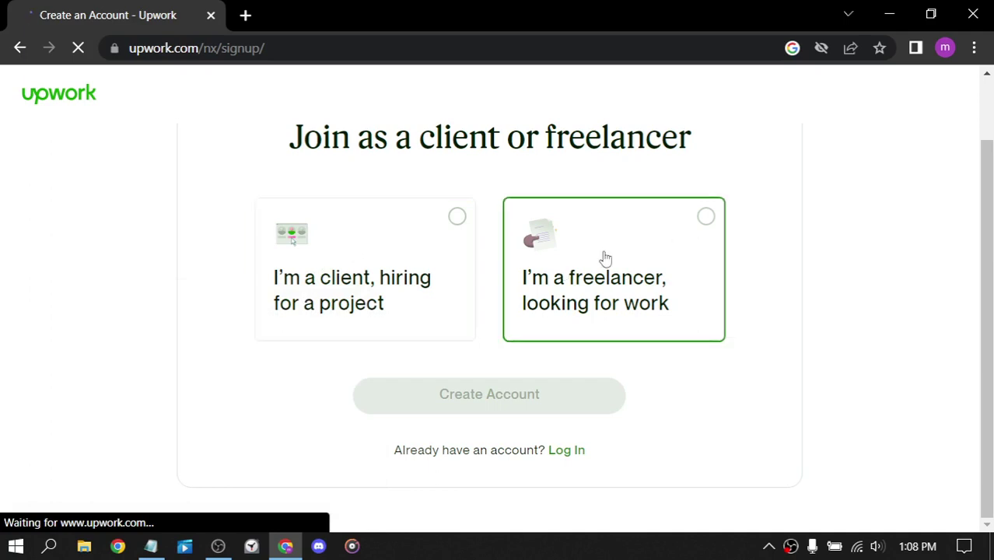
left_click(452, 235)
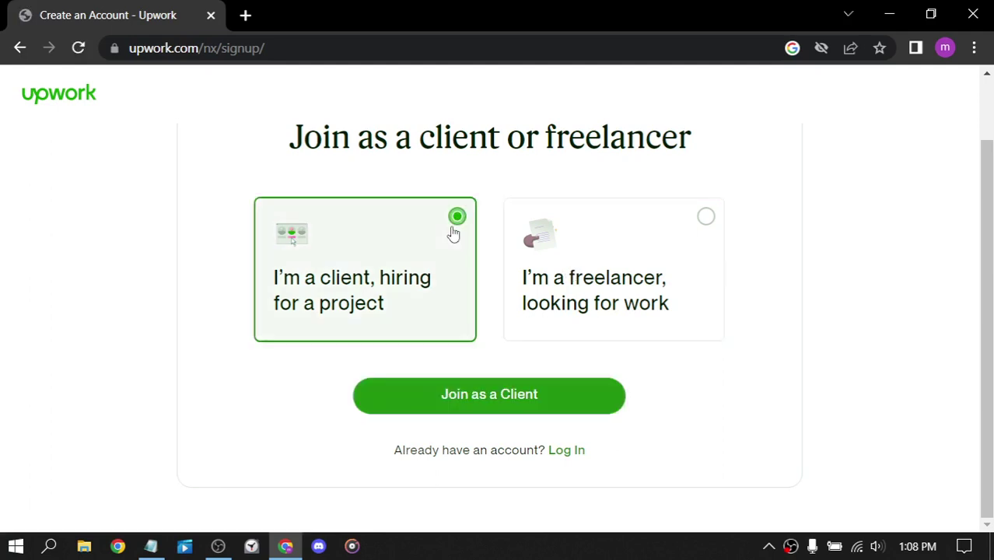
Continue to the client signup form and sign in with a Google account.
left_click(492, 395)
scroll(741, 248, "up", 2)
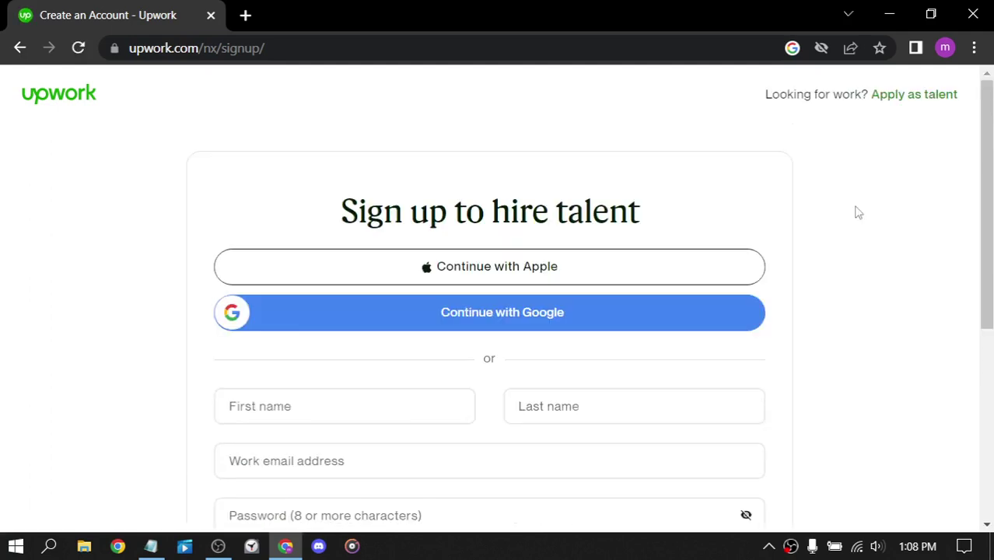
scroll(550, 313, "down", 2)
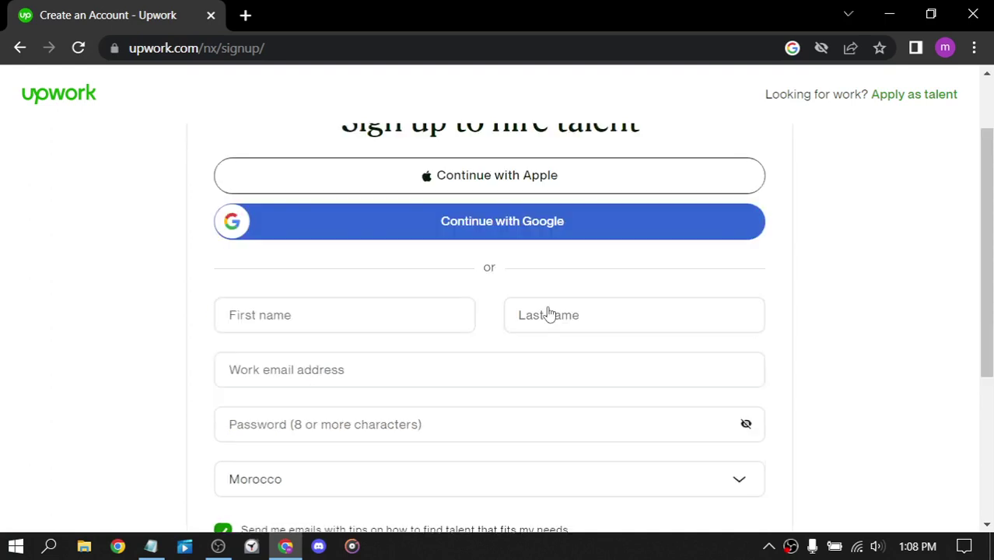
scroll(544, 315, "down", 2)
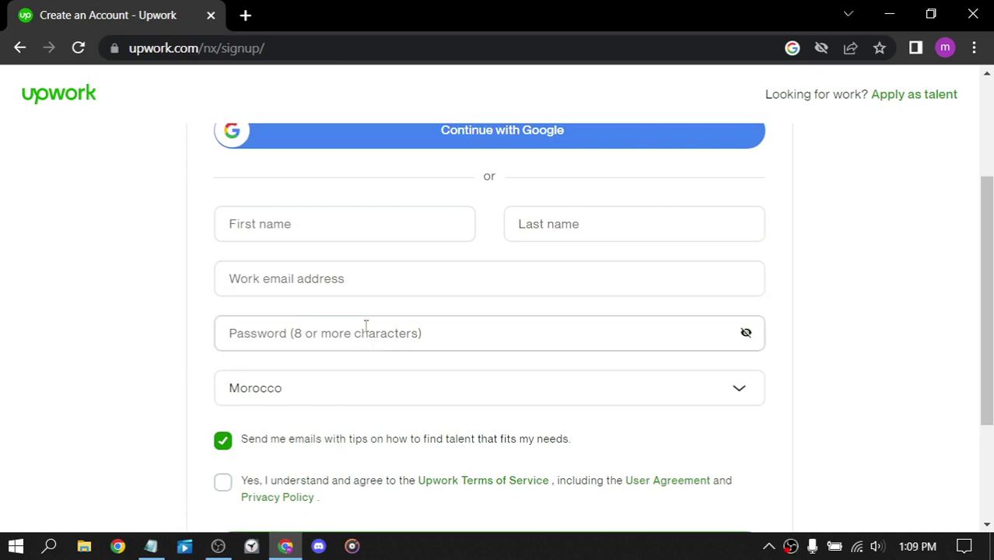
scroll(366, 326, "down", 2)
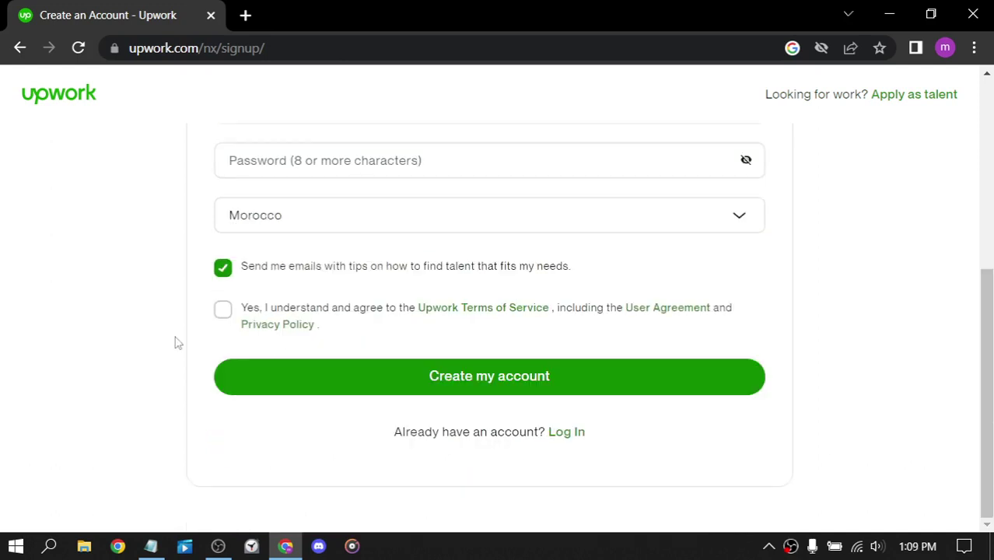
scroll(477, 257, "up", 3)
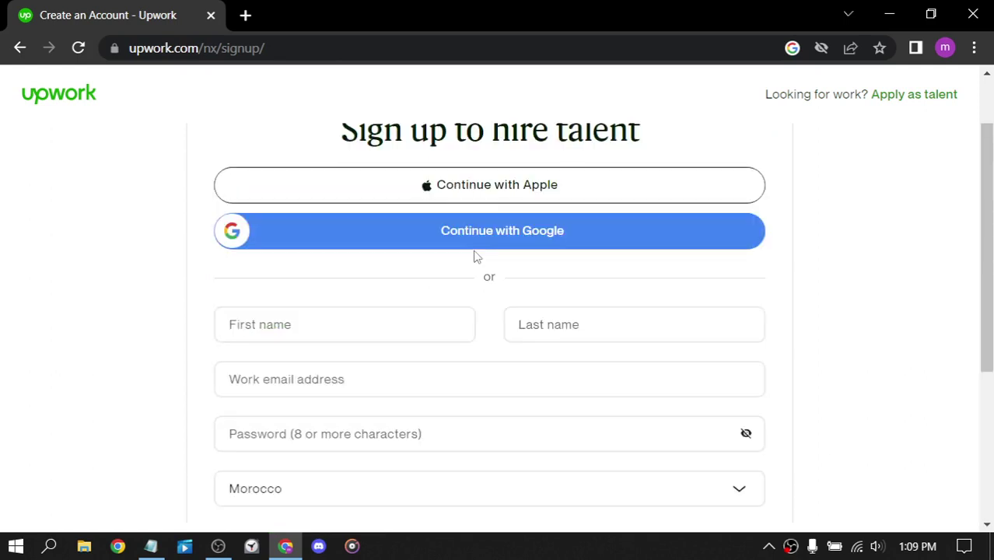
scroll(477, 257, "up", 1)
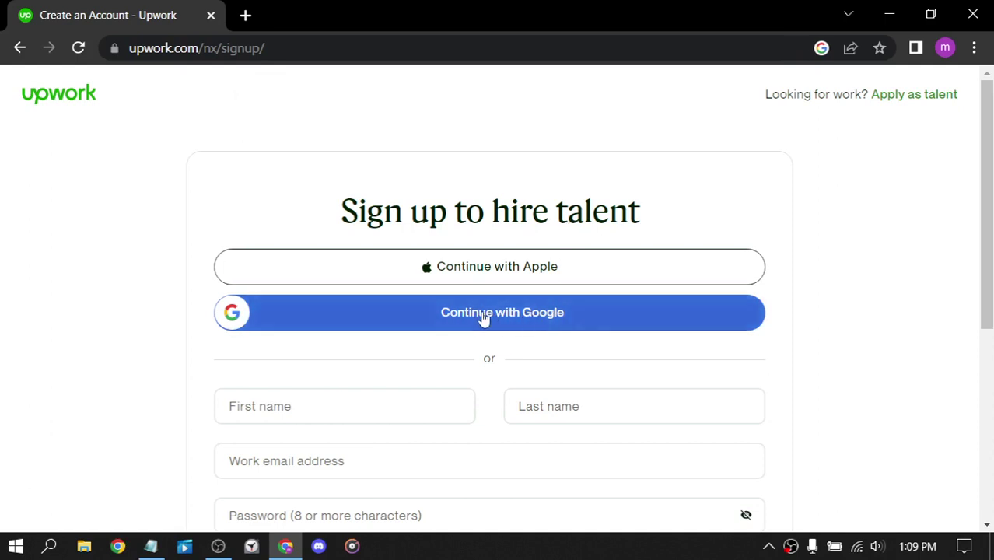
left_click(508, 313)
left_click(509, 313)
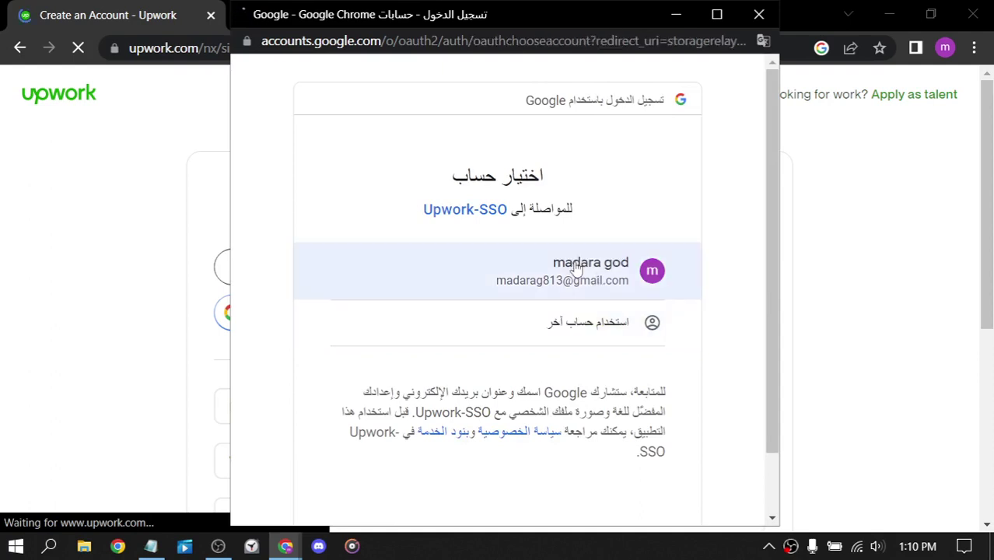
left_click(576, 267)
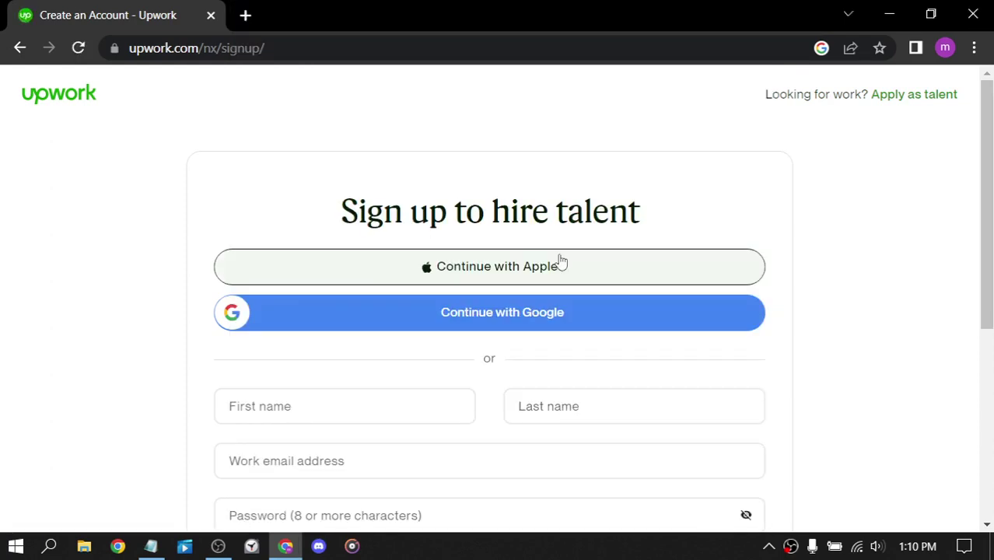
Decline hiring-tips emails, accept the Terms of Service, and create the client account.
scroll(462, 113, "down", 5)
scroll(457, 101, "up", 5)
scroll(463, 152, "down", 5)
scroll(458, 147, "up", 5)
scroll(452, 144, "down", 5)
scroll(450, 133, "up", 5)
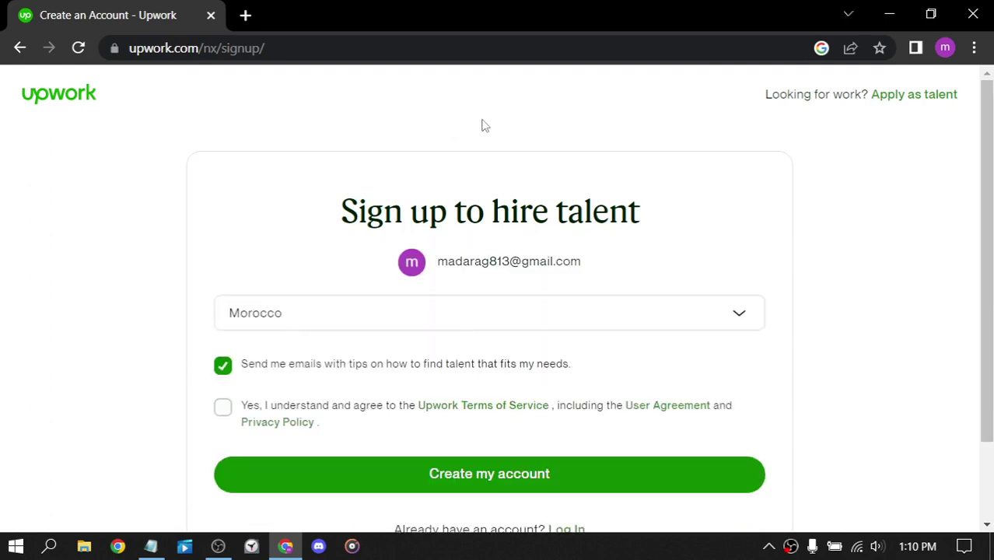
scroll(490, 140, "down", 1)
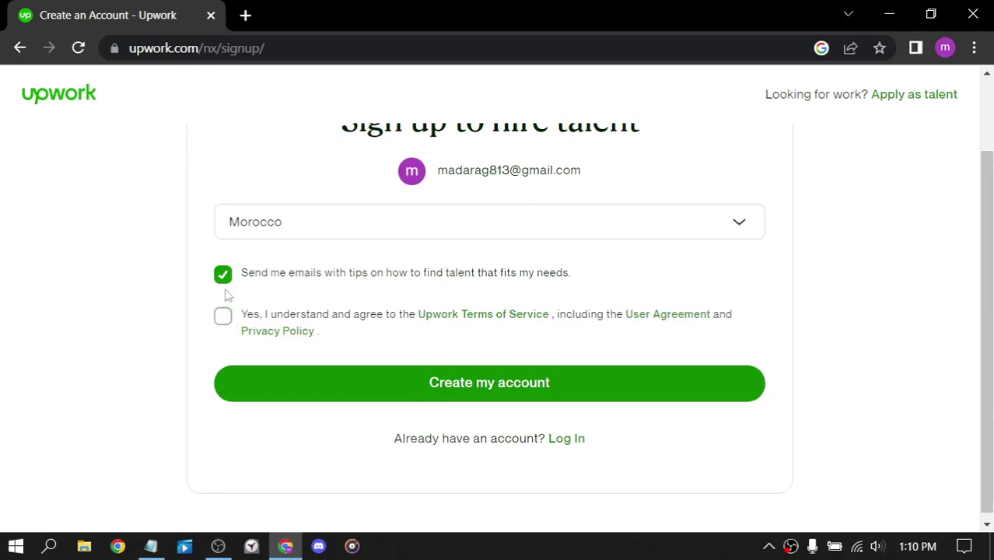
left_click(223, 316)
left_click(224, 274)
left_click(495, 382)
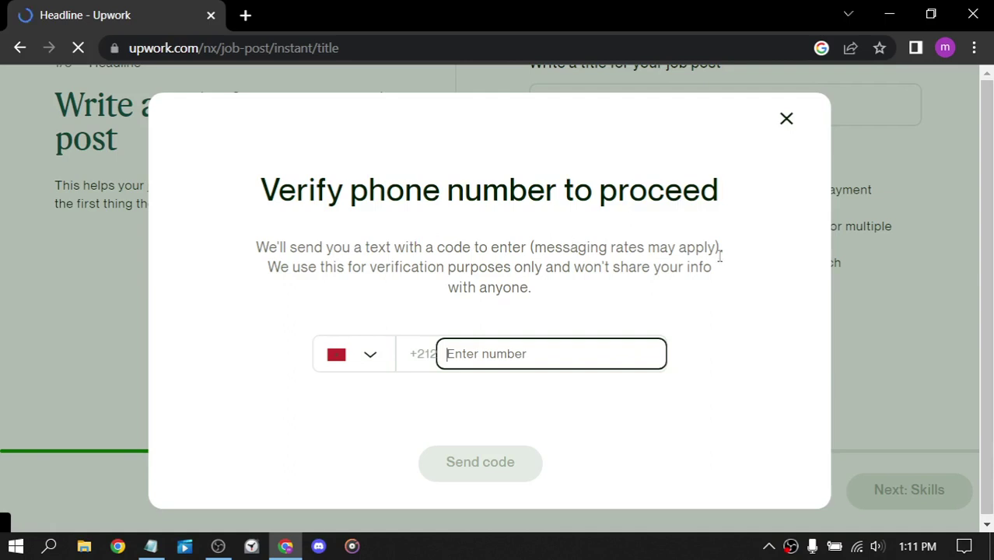
Dismiss the 'Verify phone number to proceed' prompt to reach the job title step.
left_click(787, 121)
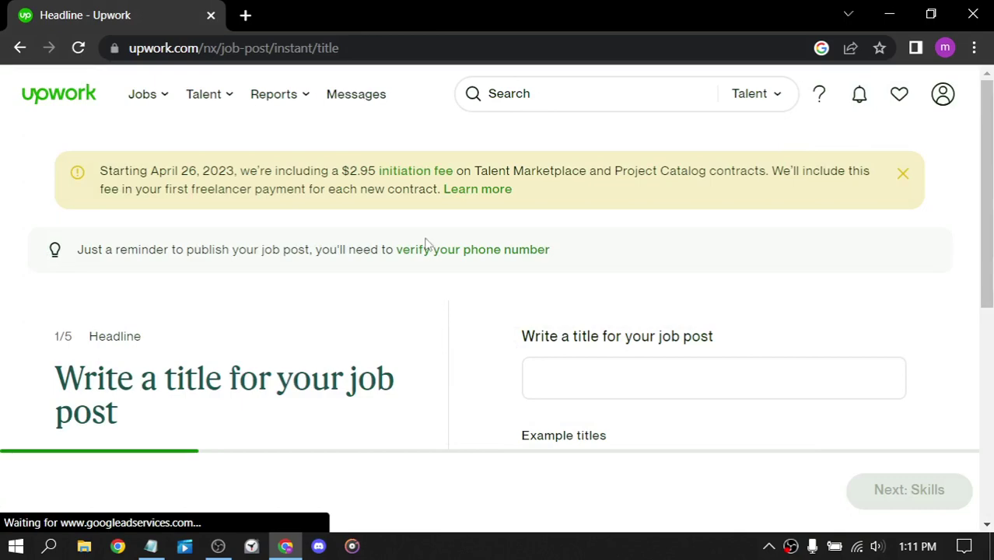
Title the job 'Facebook ad specialist needed for product launch' using the pasted example title.
scroll(424, 243, "down", 1)
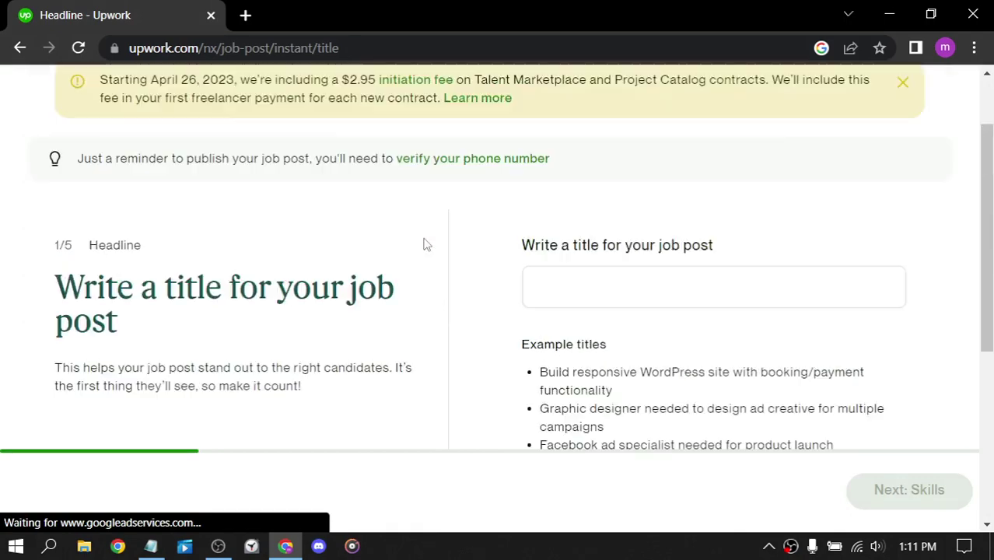
scroll(424, 244, "up", 1)
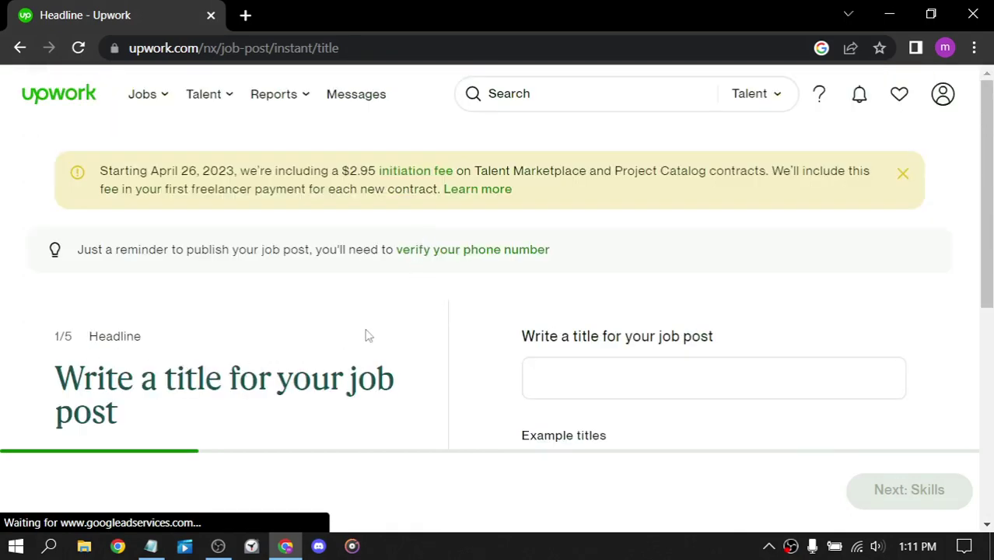
scroll(389, 299, "down", 5)
scroll(389, 298, "up", 3)
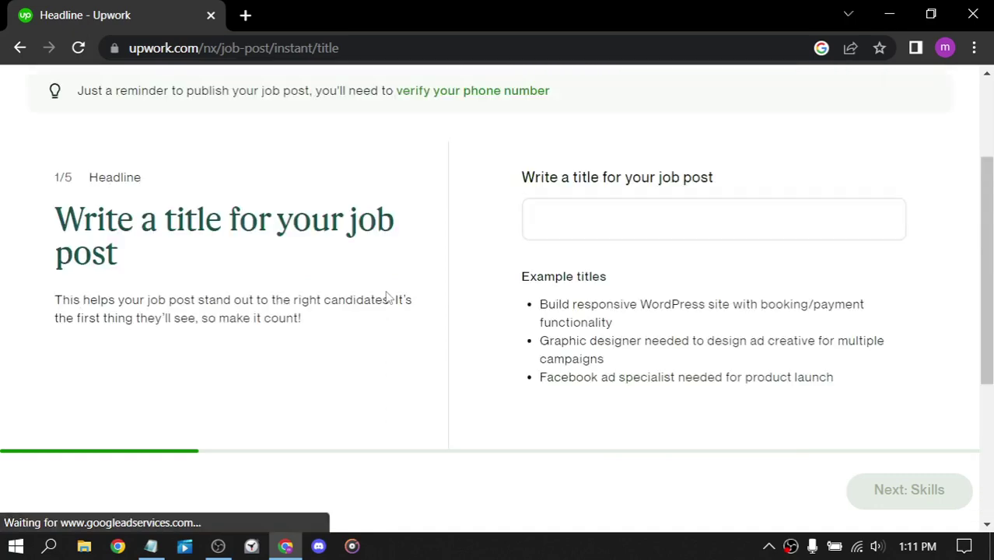
scroll(387, 296, "up", 1)
scroll(387, 296, "down", 1)
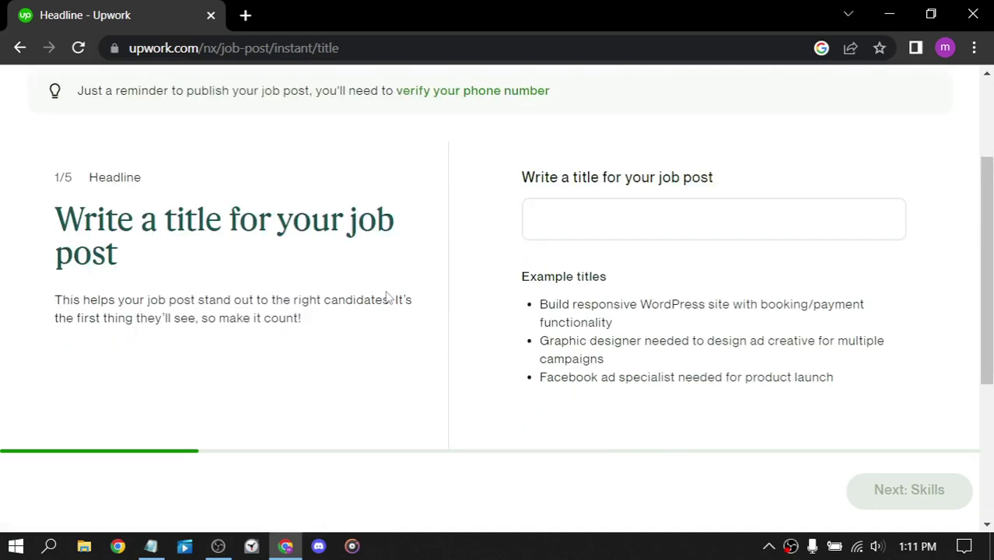
left_click(645, 212)
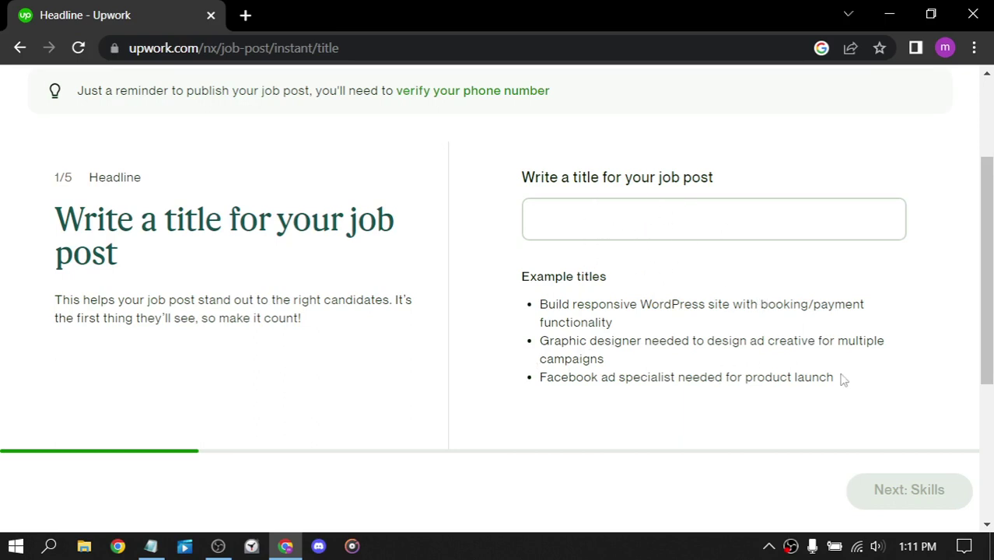
left_click_drag(845, 382, 501, 385)
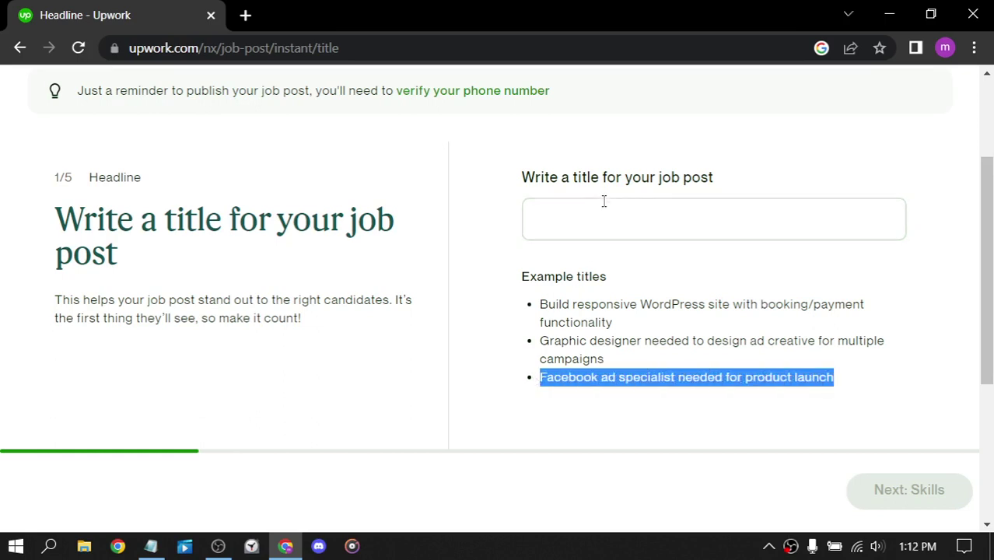
left_click(627, 223)
type("Facebook ad specialist needed for product launch")
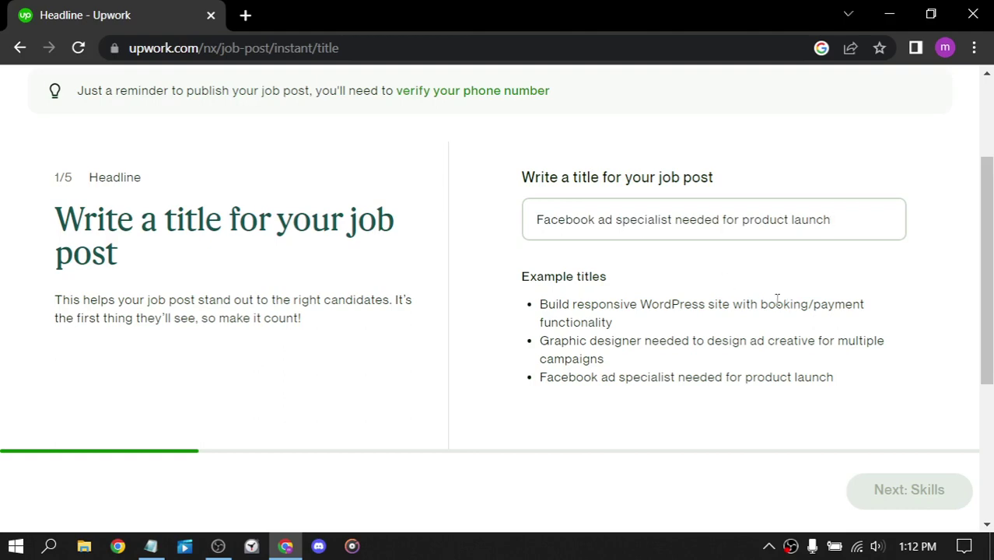
scroll(768, 295, "down", 3)
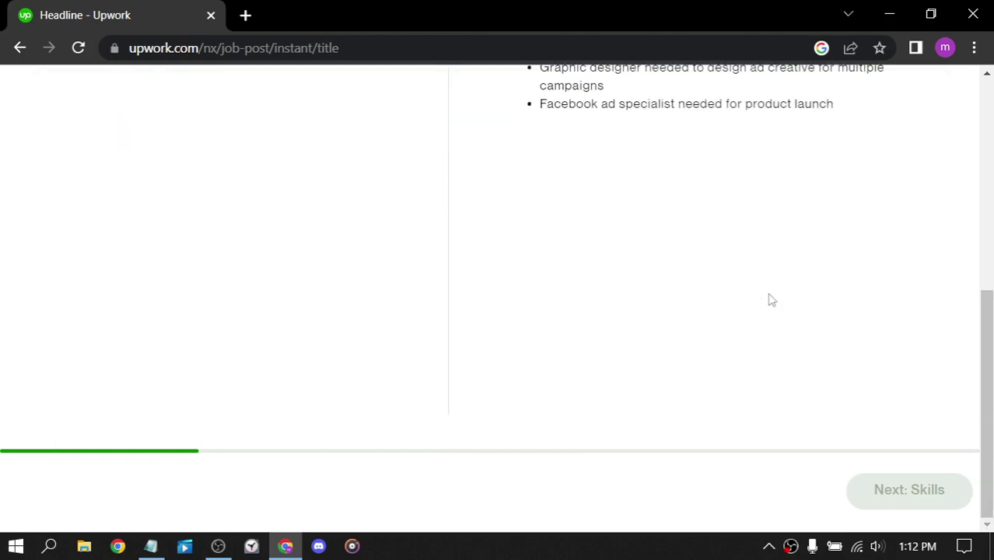
scroll(771, 295, "up", 5)
scroll(768, 292, "down", 3)
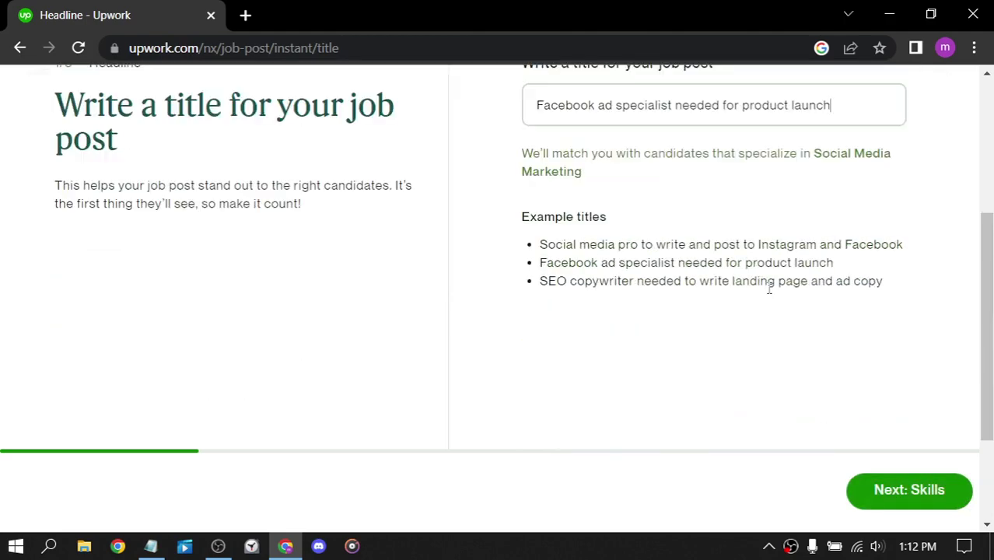
left_click(890, 486)
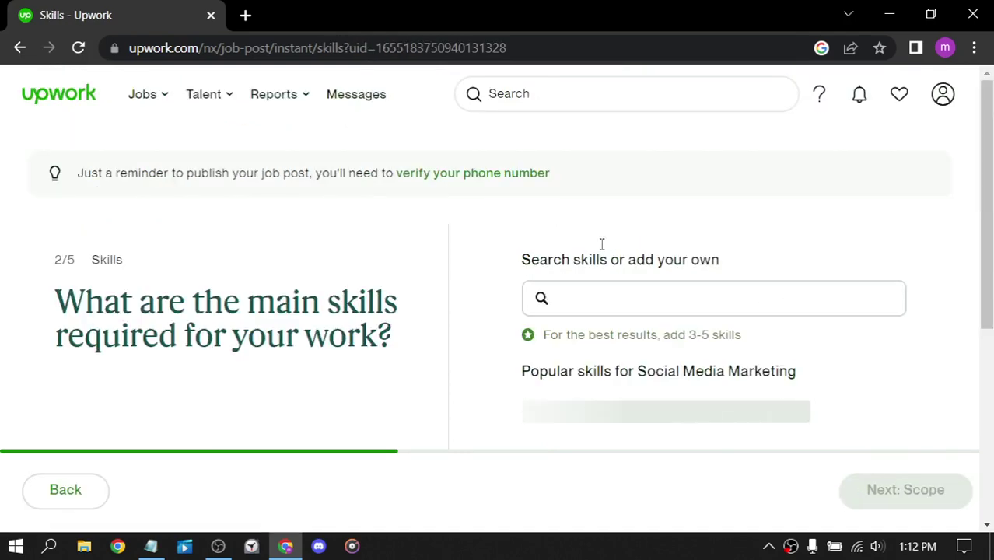
Add Facebook and Copywriting as the job's required skills.
scroll(598, 240, "down", 1)
scroll(598, 241, "down", 2)
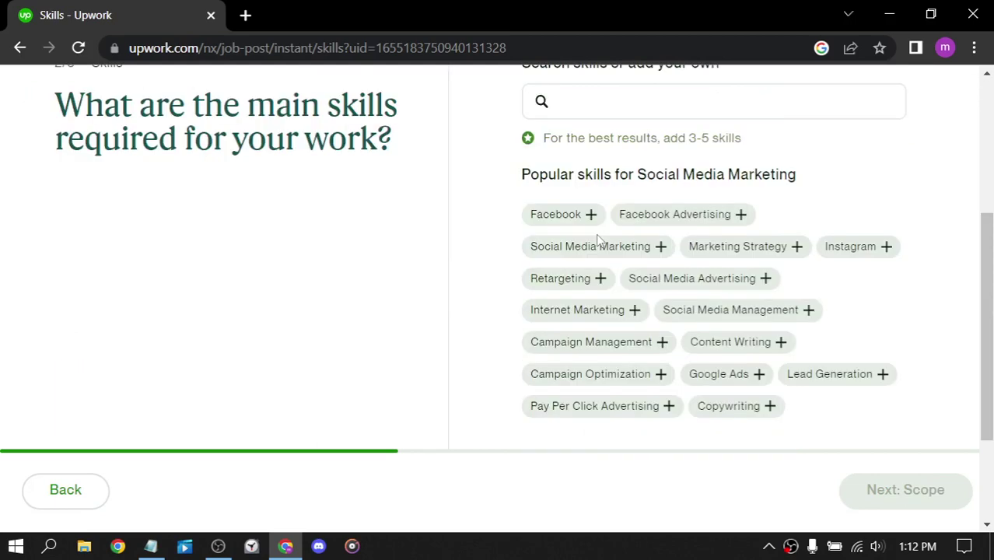
left_click(588, 219)
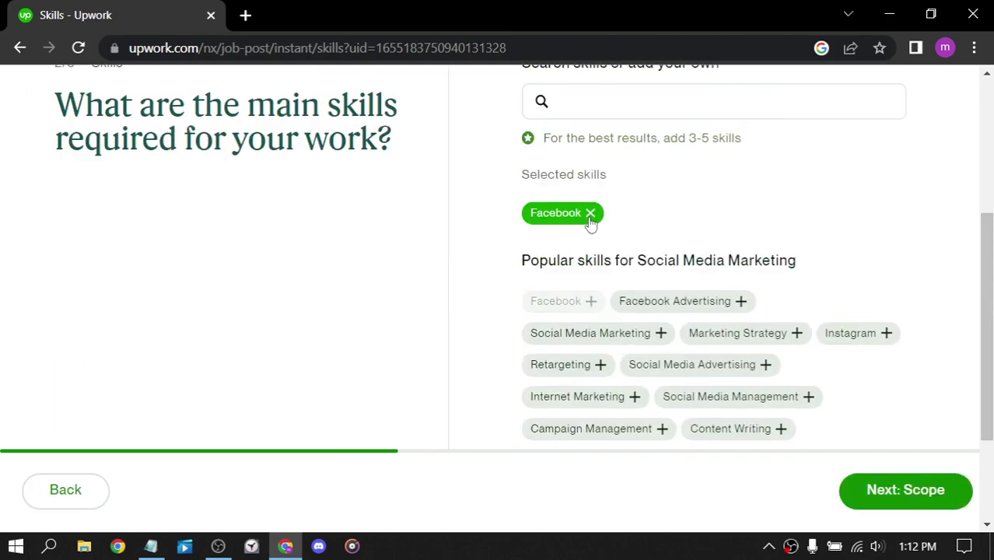
scroll(731, 269, "down", 2)
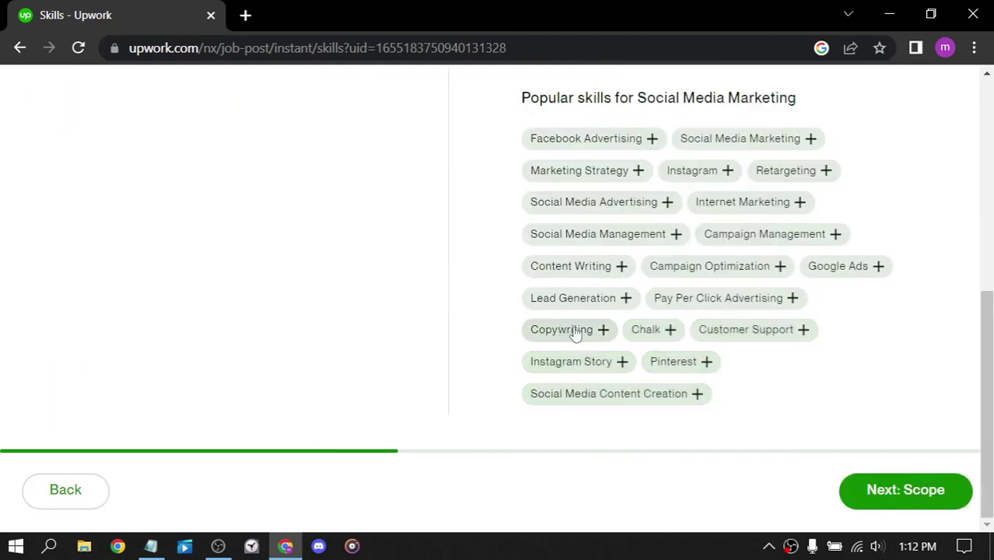
left_click(604, 330)
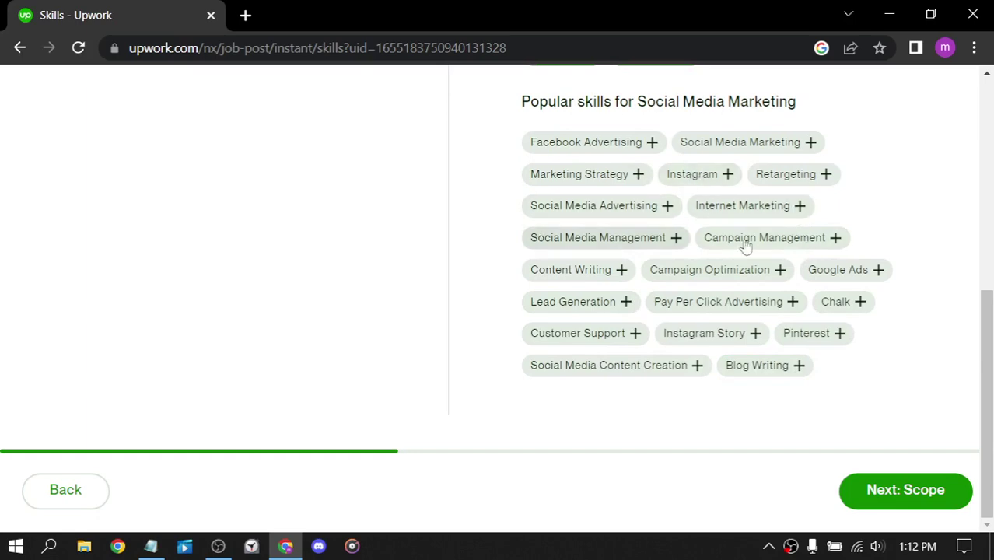
scroll(770, 270, "up", 5)
scroll(769, 267, "down", 5)
scroll(766, 265, "up", 5)
scroll(765, 263, "down", 5)
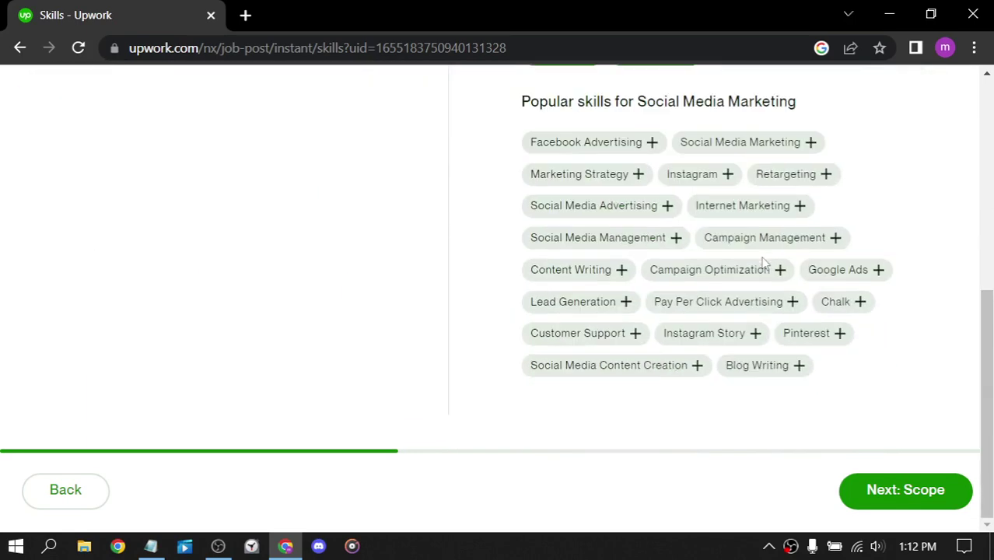
left_click(942, 496)
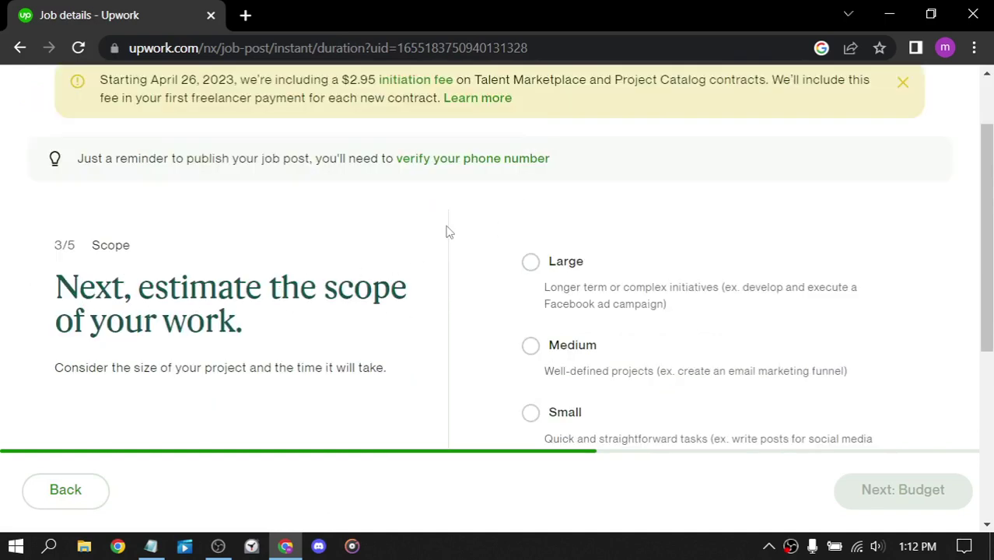
Choose a Small project size lasting 3 to 6 months.
scroll(448, 231, "down", 1)
mouse_move(546, 203)
left_mouse_down()
mouse_move(737, 204)
mouse_move(724, 204)
left_mouse_up()
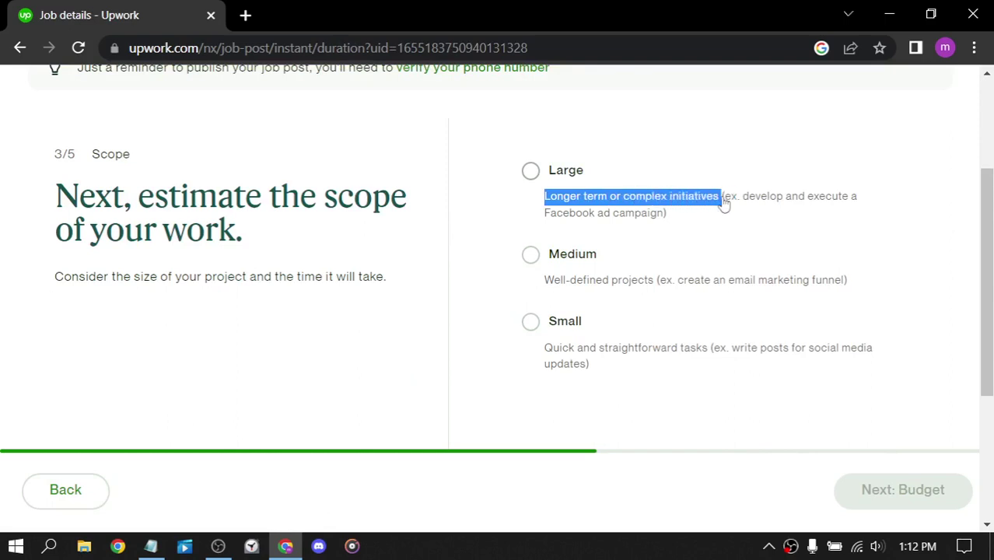
left_click_drag(545, 282, 851, 284)
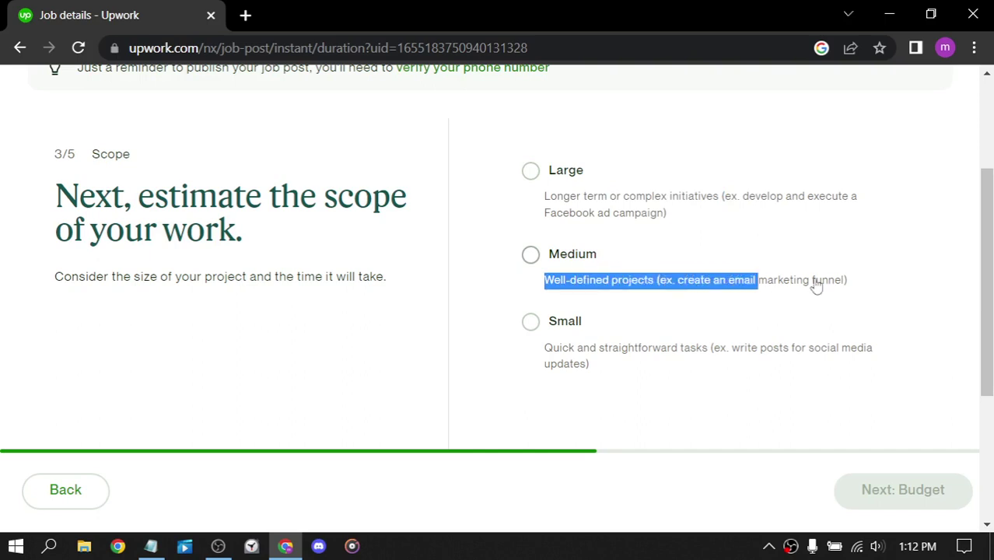
left_click_drag(546, 348, 890, 351)
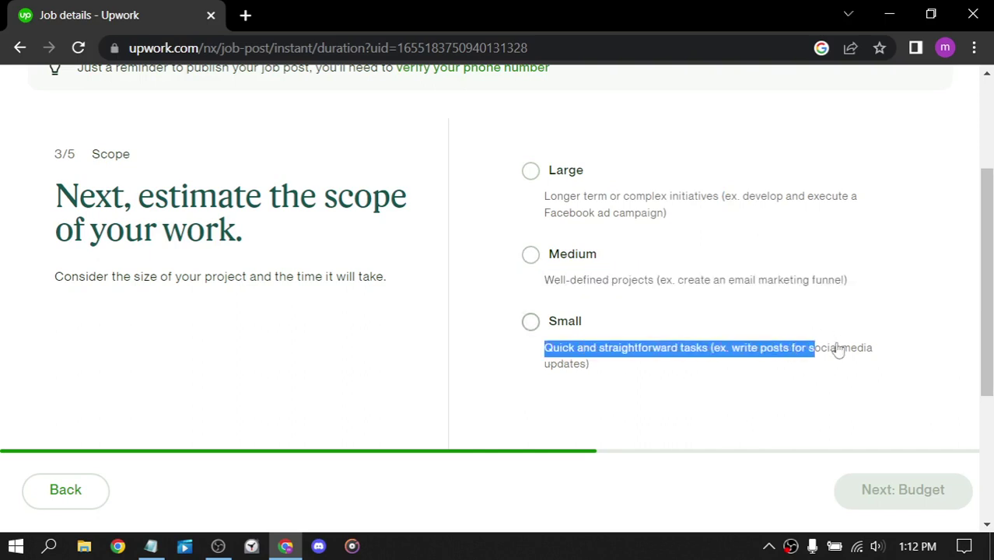
left_click(892, 350)
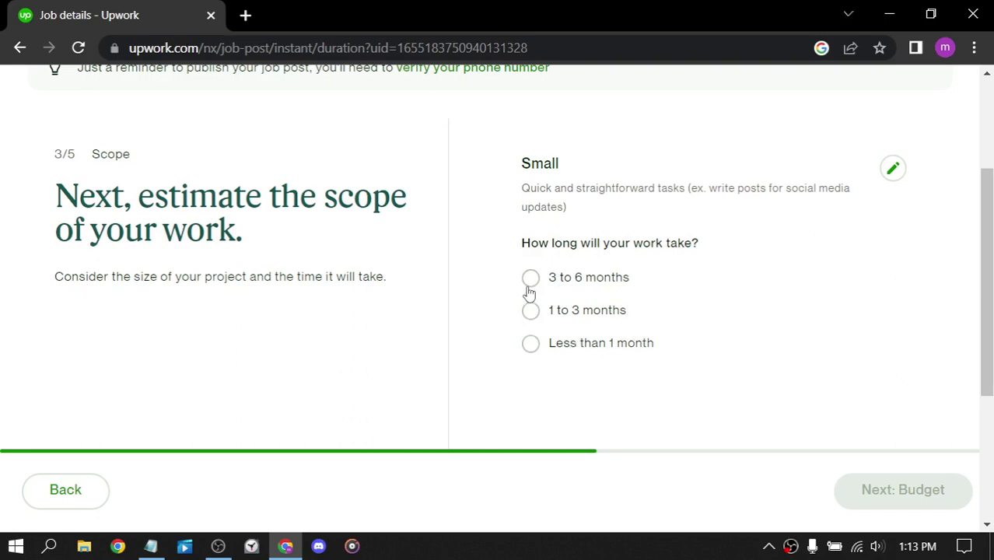
left_click(530, 280)
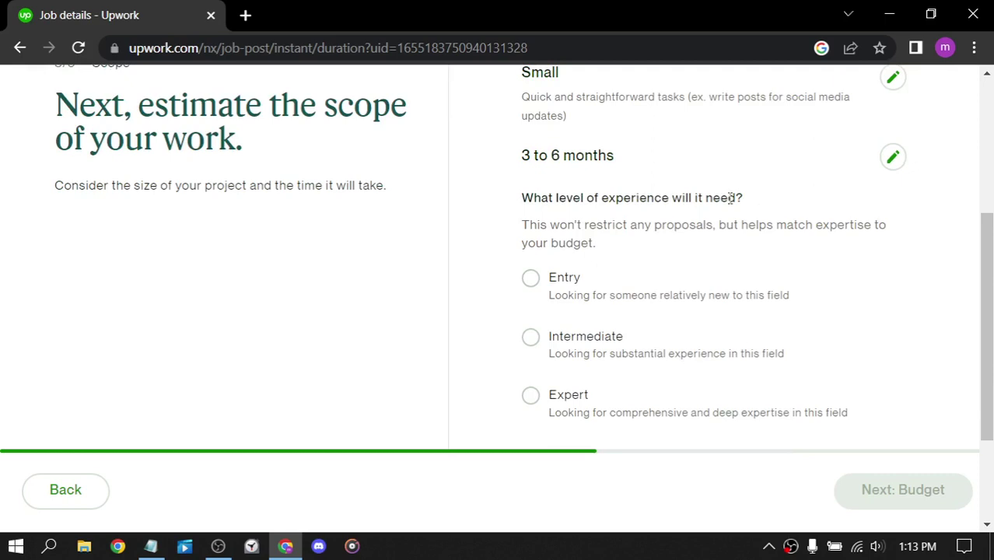
Set entry-level experience and mark the job as not contract-to-hire.
scroll(724, 197, "down", 2)
scroll(725, 198, "up", 1)
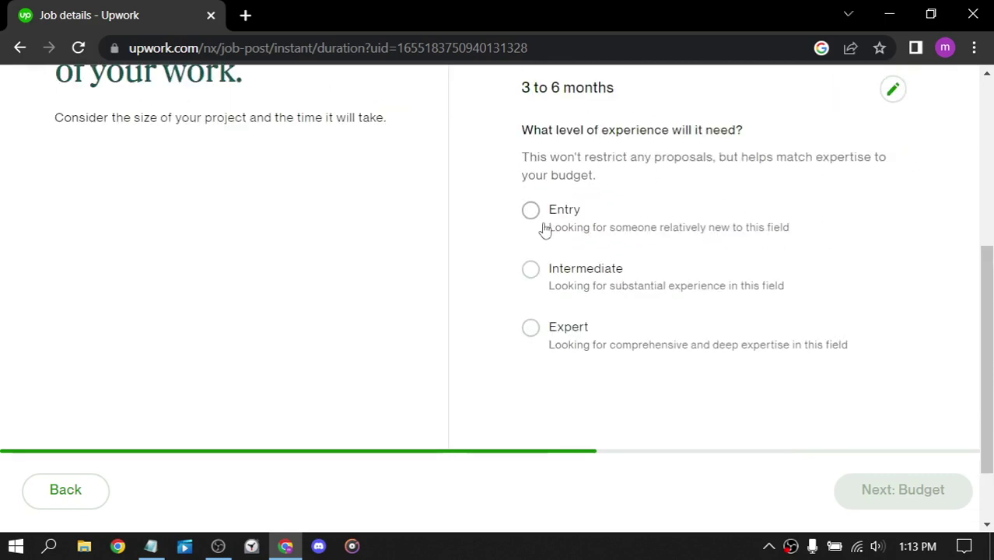
left_click_drag(542, 229, 808, 239)
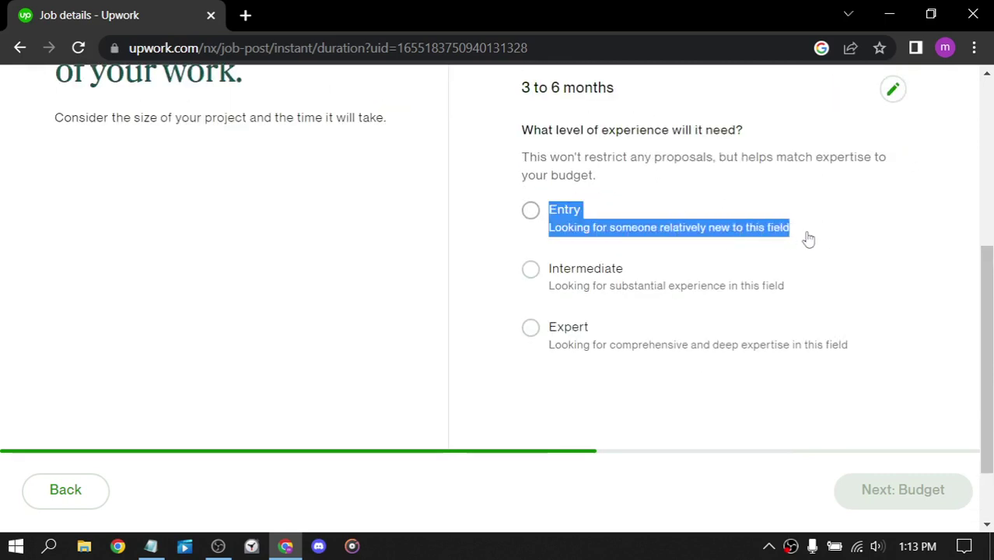
left_click(809, 239)
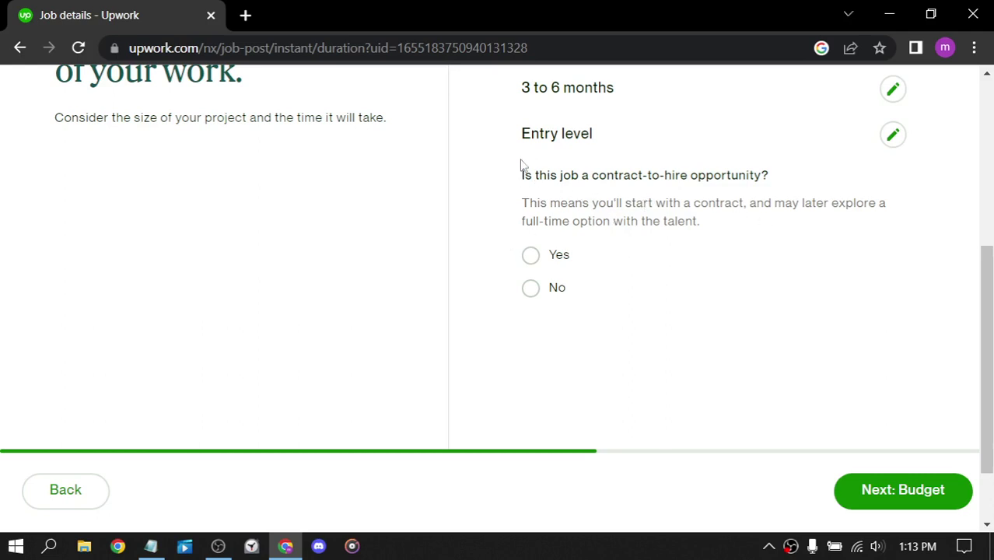
left_click(529, 287)
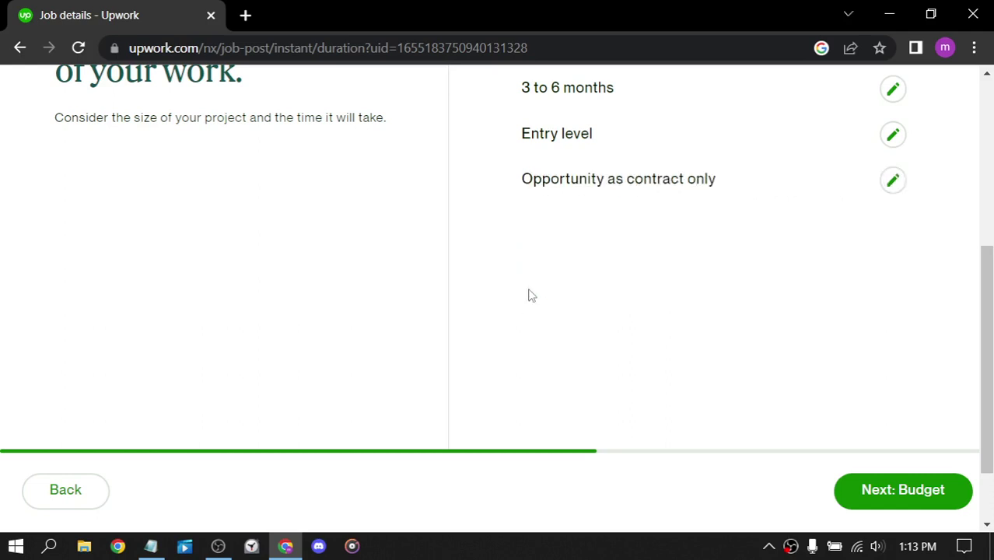
left_click(884, 498)
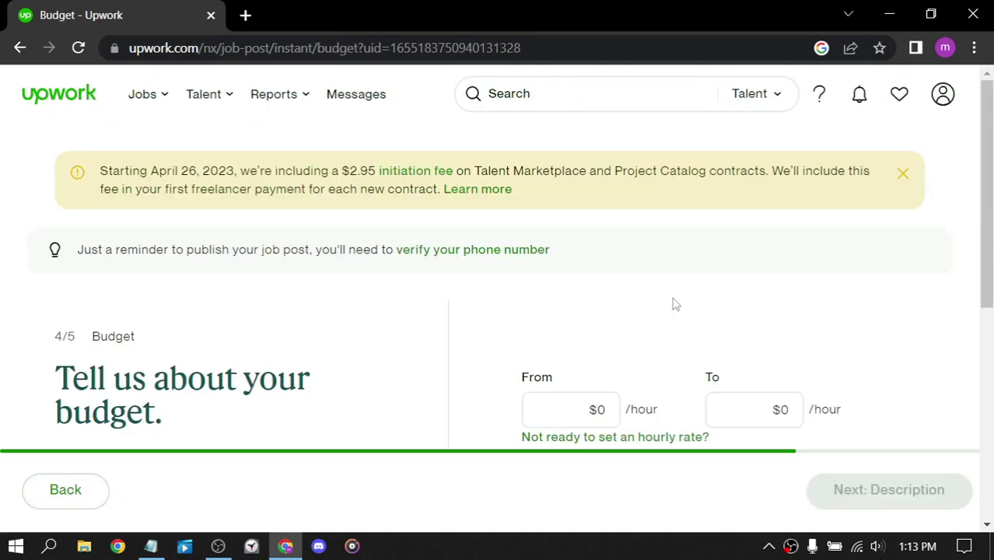
Set an hourly rate budget of $5 to $15 per hour and review the rate chart.
scroll(403, 218, "down", 3)
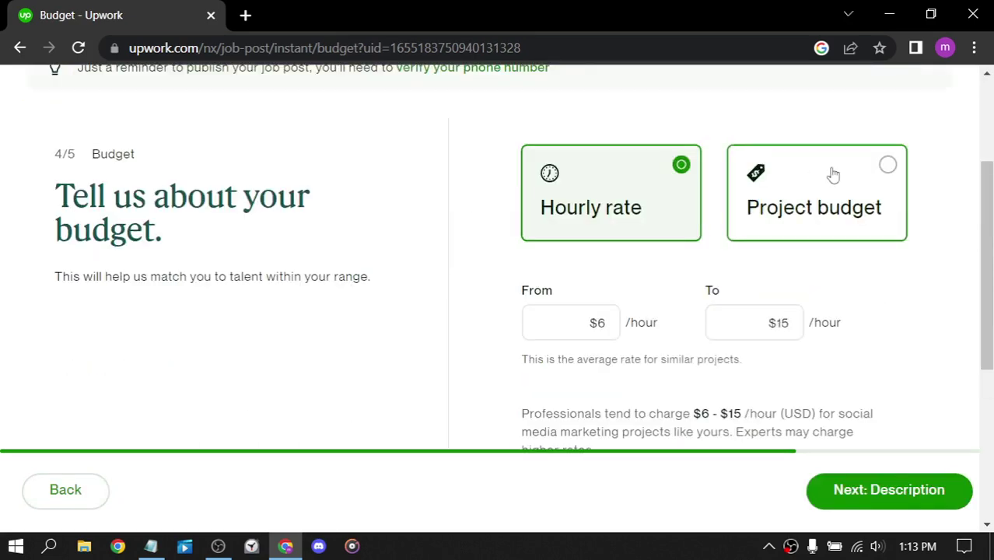
left_click(764, 214)
left_click(644, 206)
left_click(781, 206)
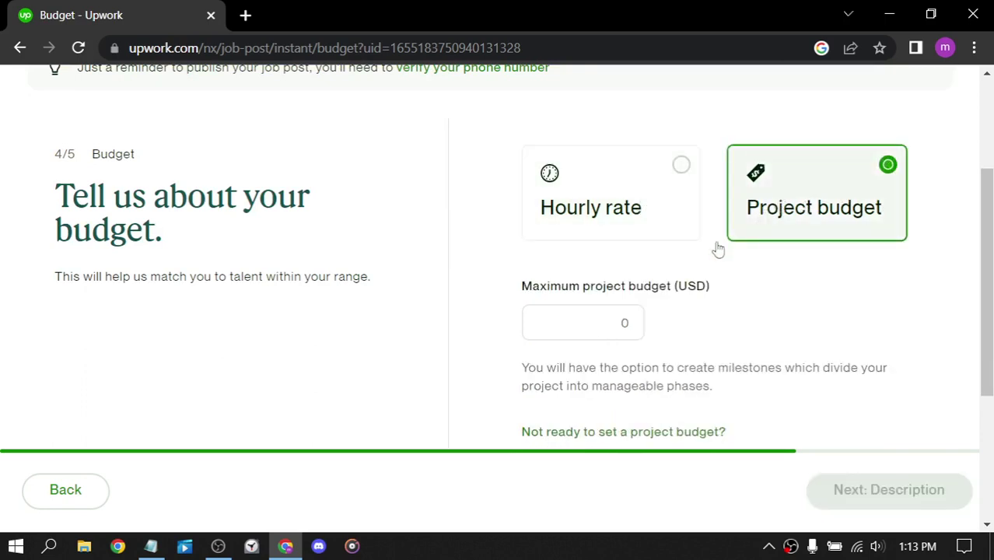
left_click(643, 182)
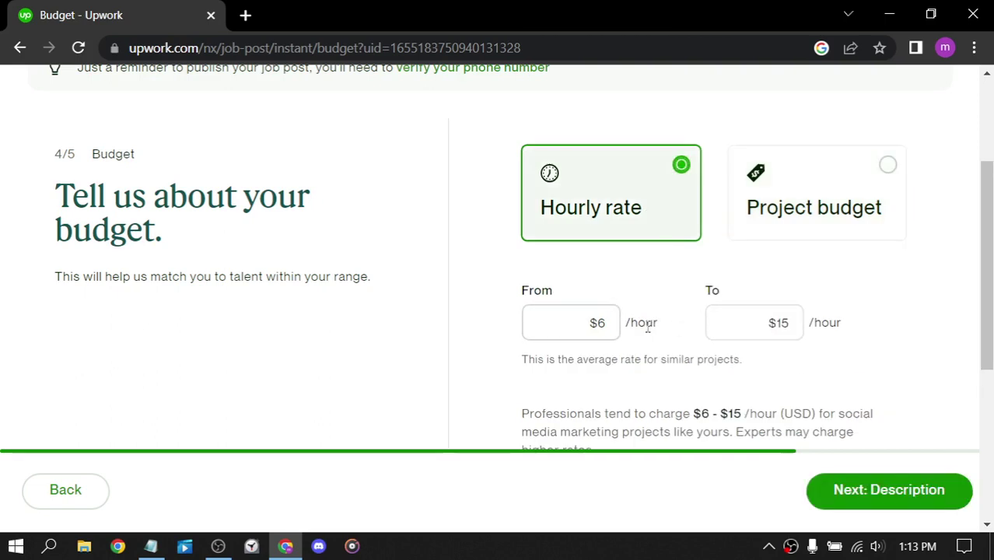
key("Tab")
type("1")
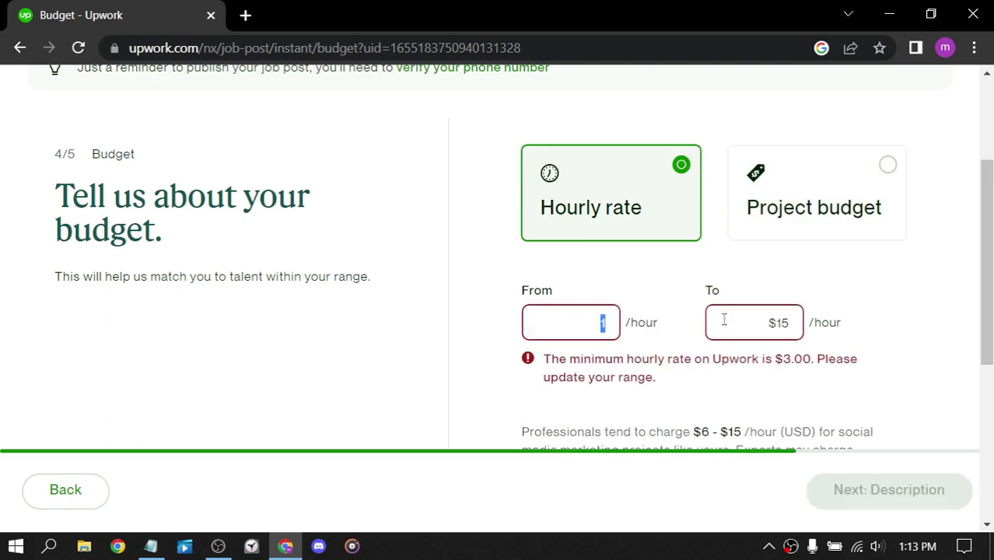
type("5")
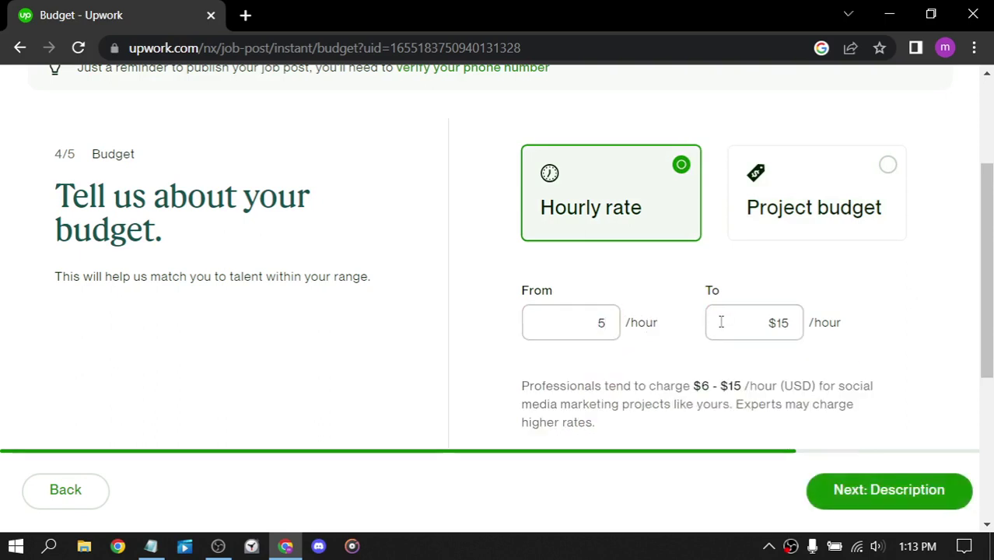
scroll(719, 322, "down", 4)
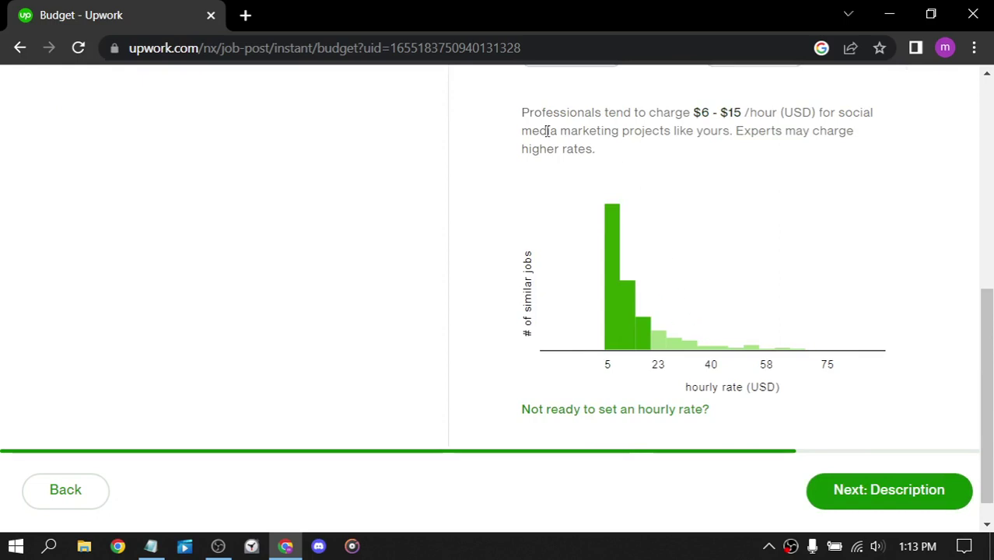
scroll(625, 249, "down", 1)
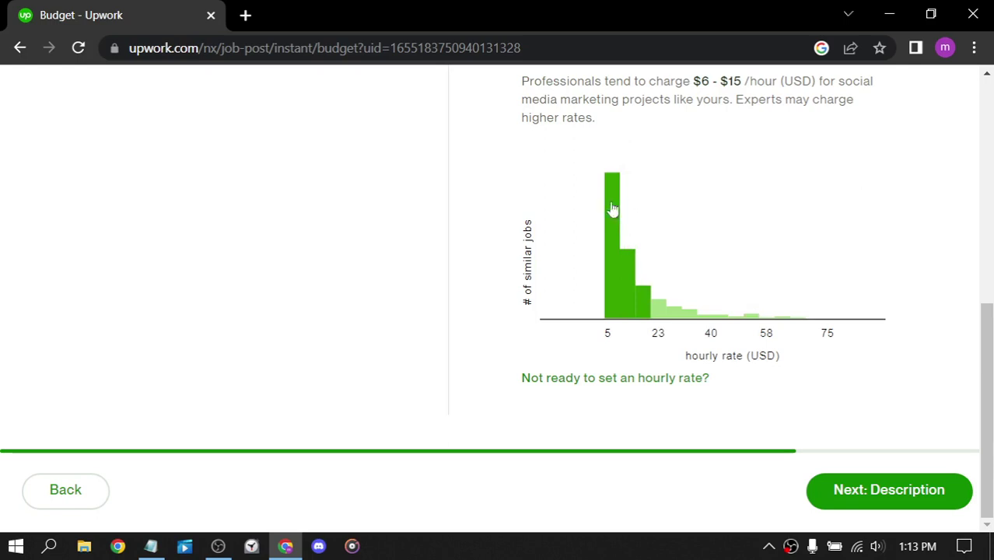
mouse_move(612, 276)
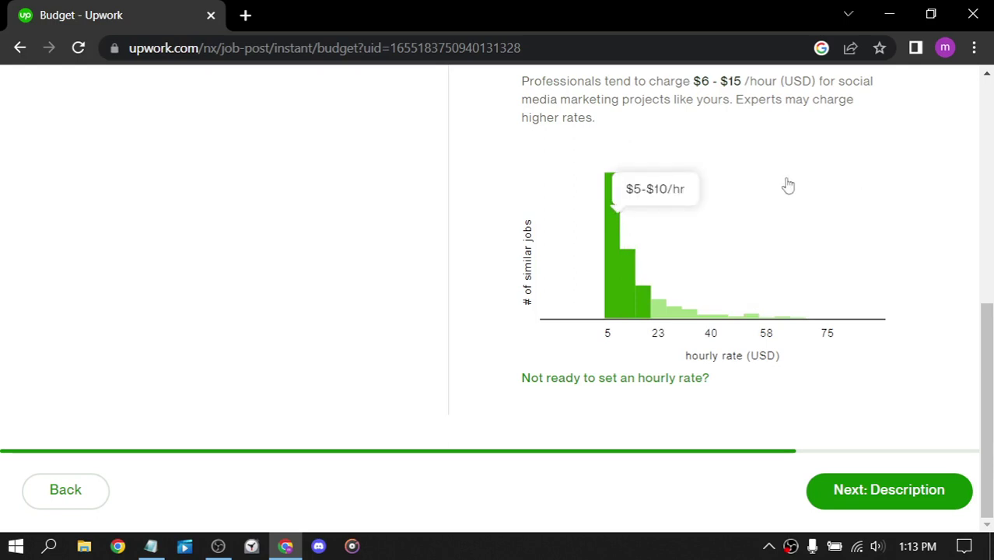
scroll(787, 184, "up", 1)
scroll(787, 184, "down", 1)
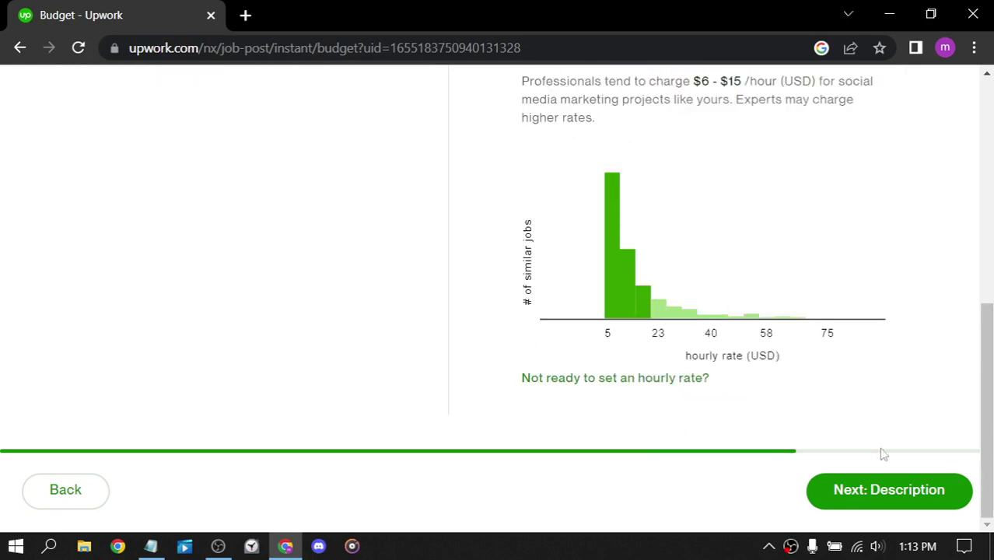
Type the test description 'justin testingththewesite' in the 'Describe your job' box.
left_click(903, 504)
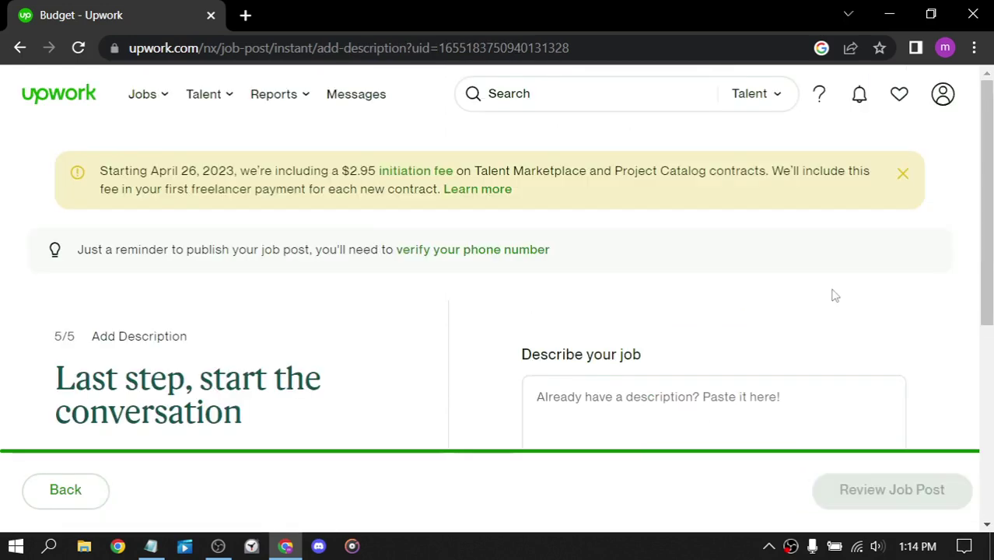
scroll(259, 301, "down", 2)
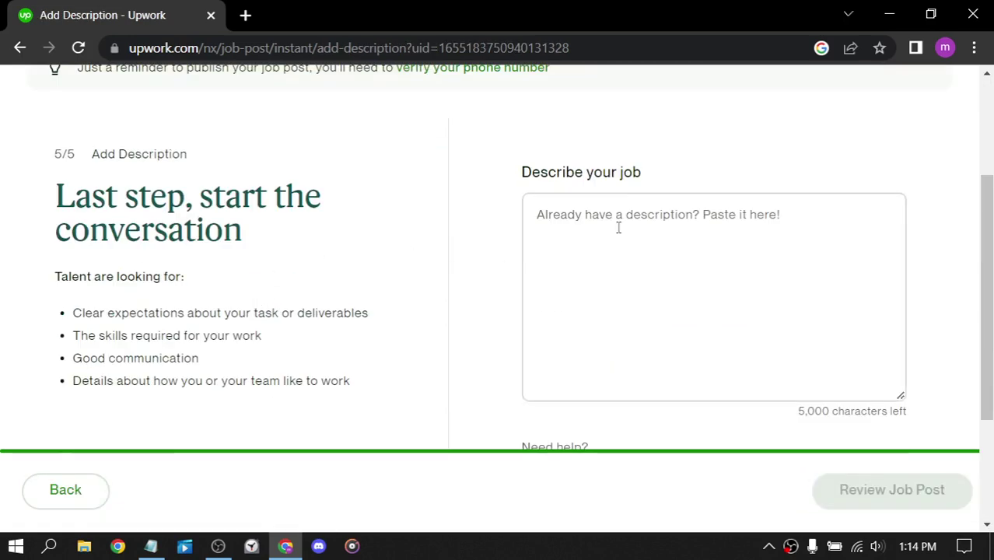
left_click(564, 217)
scroll(547, 262, "down", 2)
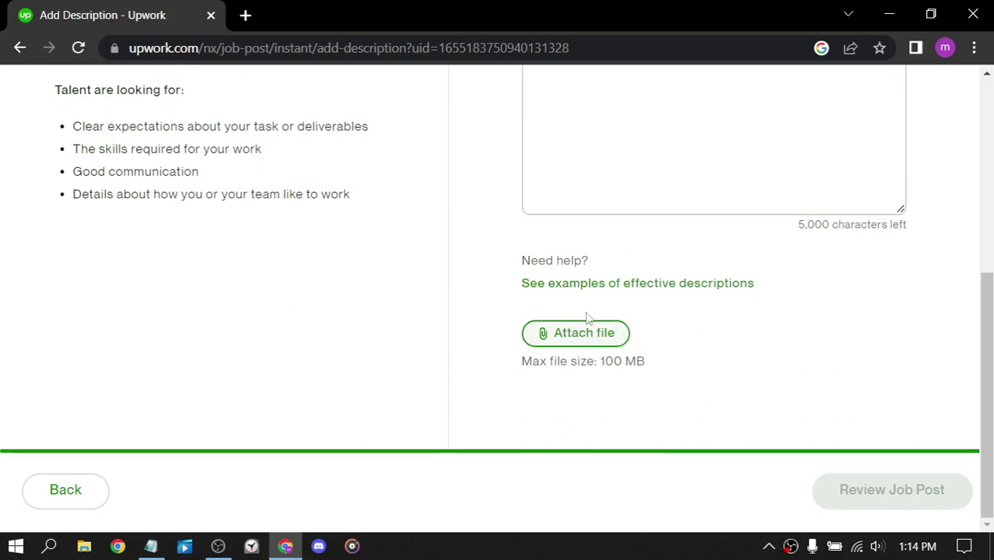
scroll(597, 326, "up", 2)
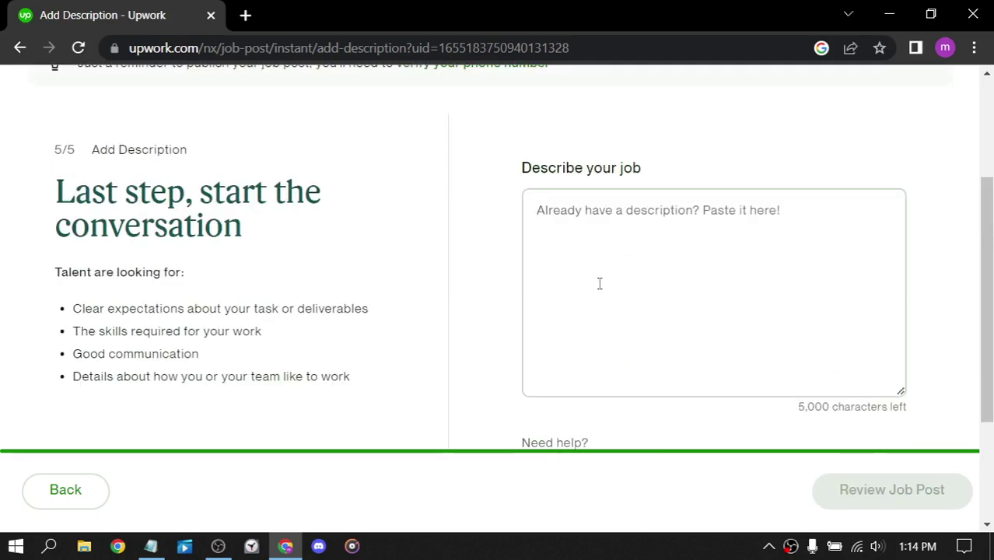
type("just")
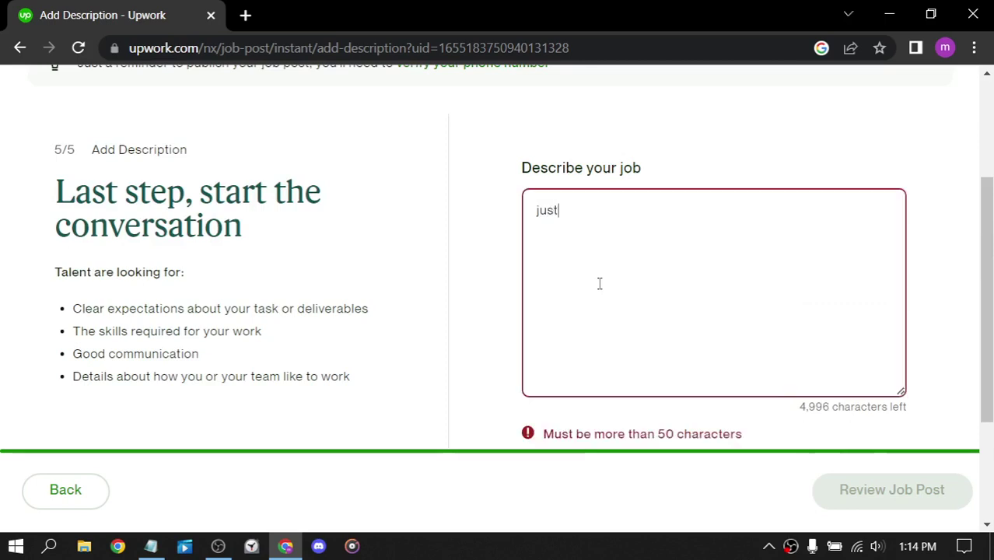
type("in")
type(" testing")
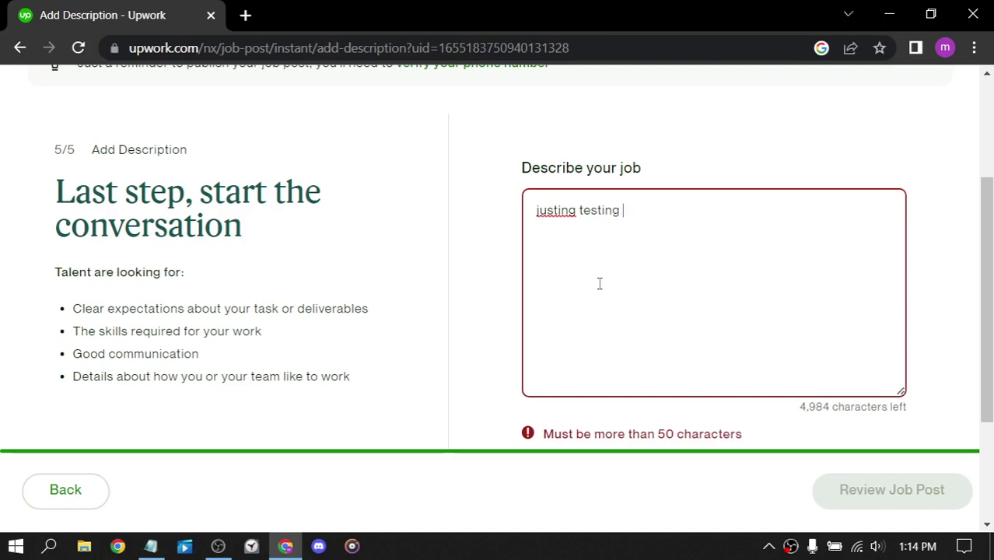
type("ththewe")
type("site")
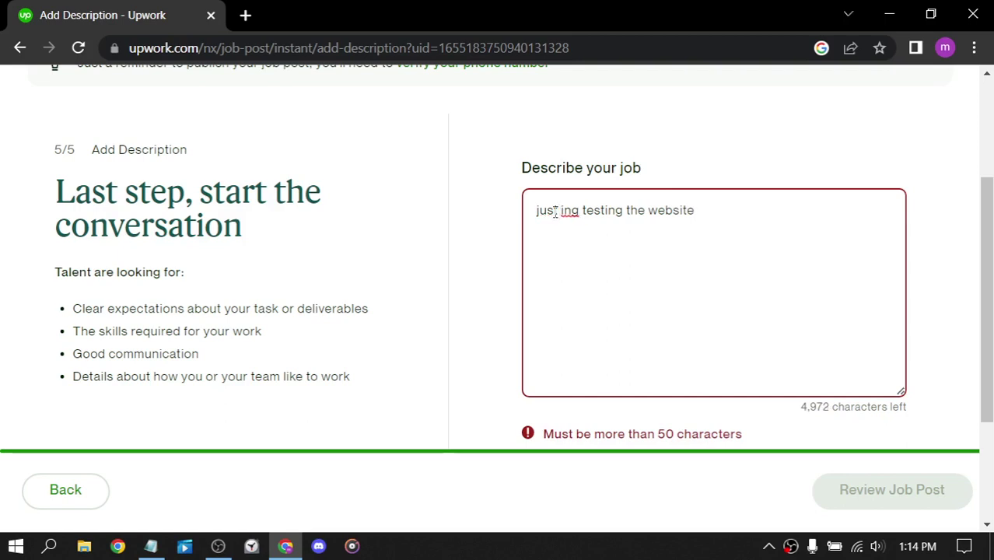
Delete the stray 'ing' fragment and pad the description with filler text.
key("shift+Right")
key("shift+Right")
key("shift+Right")
key("shift+Right")
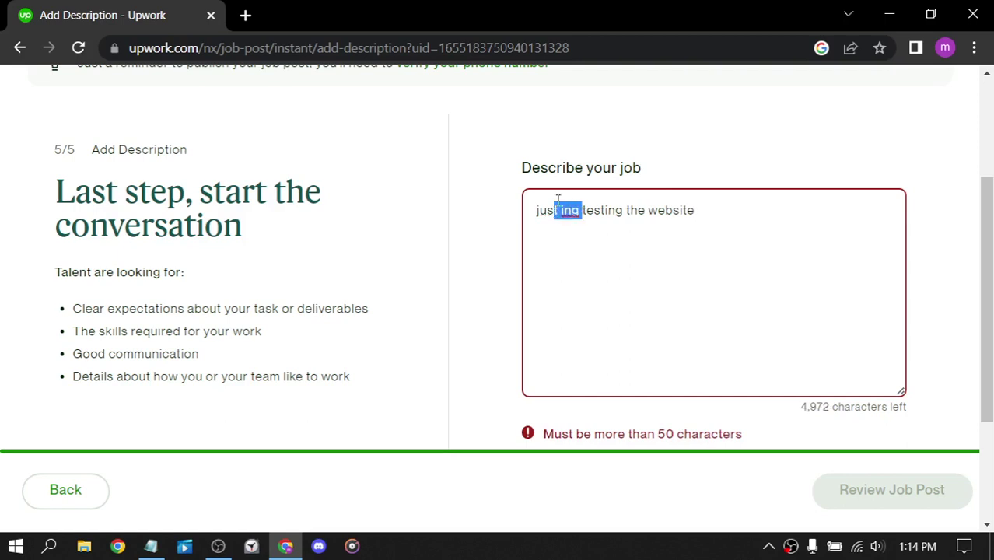
left_click_drag(580, 210, 554, 210)
key("BackSpace")
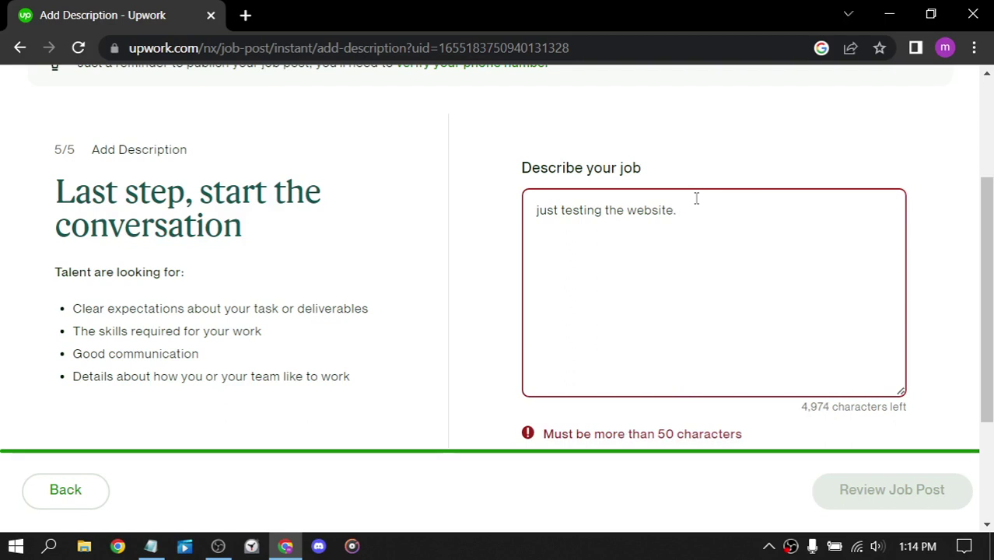
type("mamamamamamamamamamamamamamam")
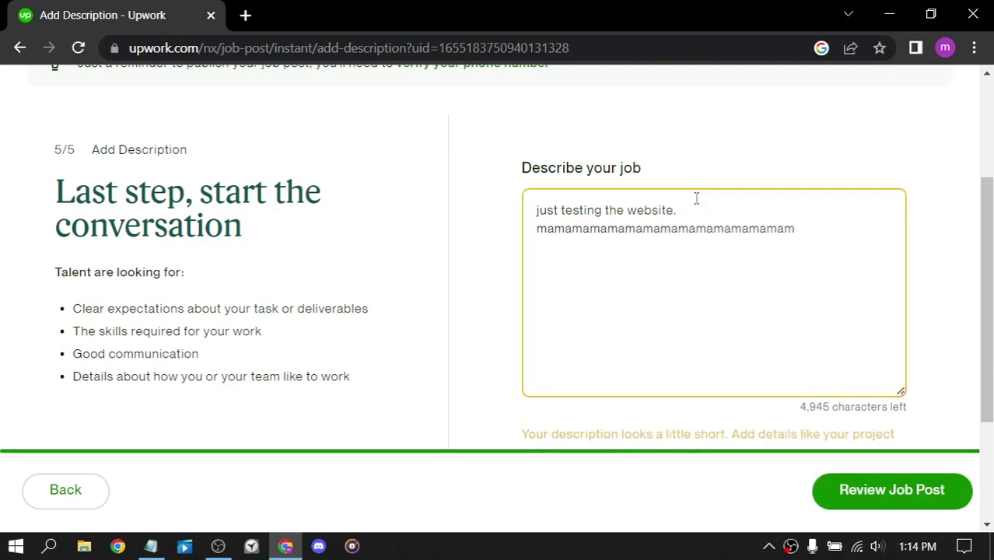
scroll(697, 198, "down", 3)
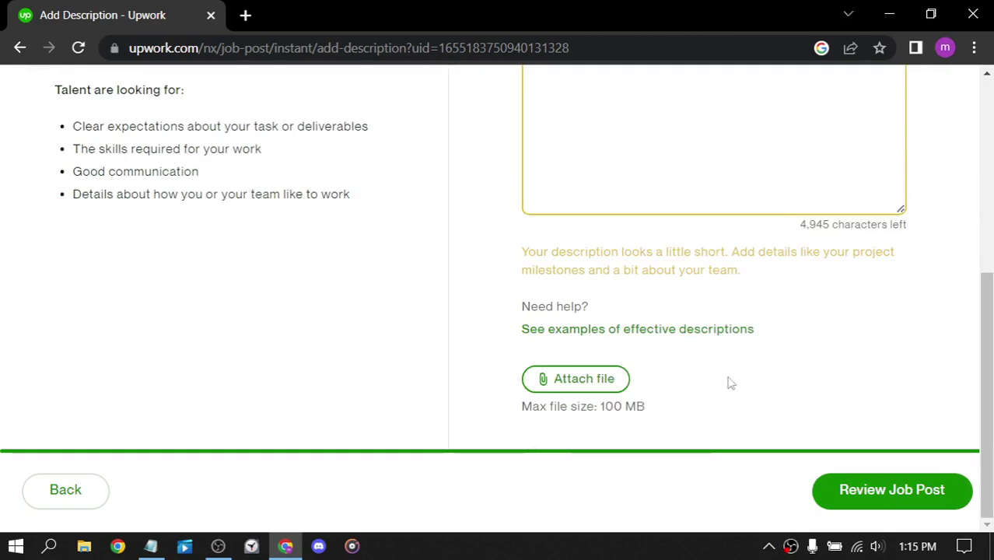
Go to the job post review and dismiss the explainer popup.
left_click(899, 491)
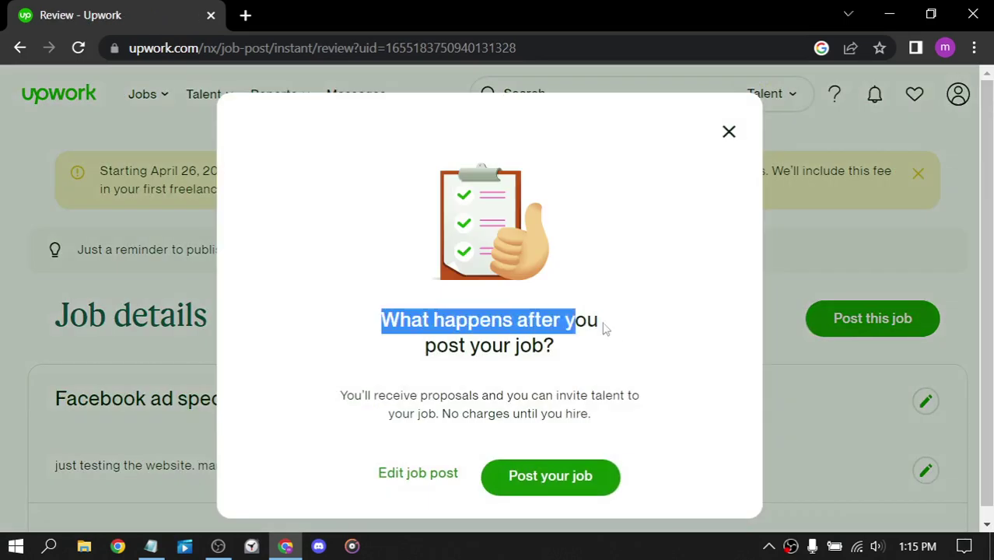
left_click_drag(605, 329, 610, 385)
left_click(354, 383)
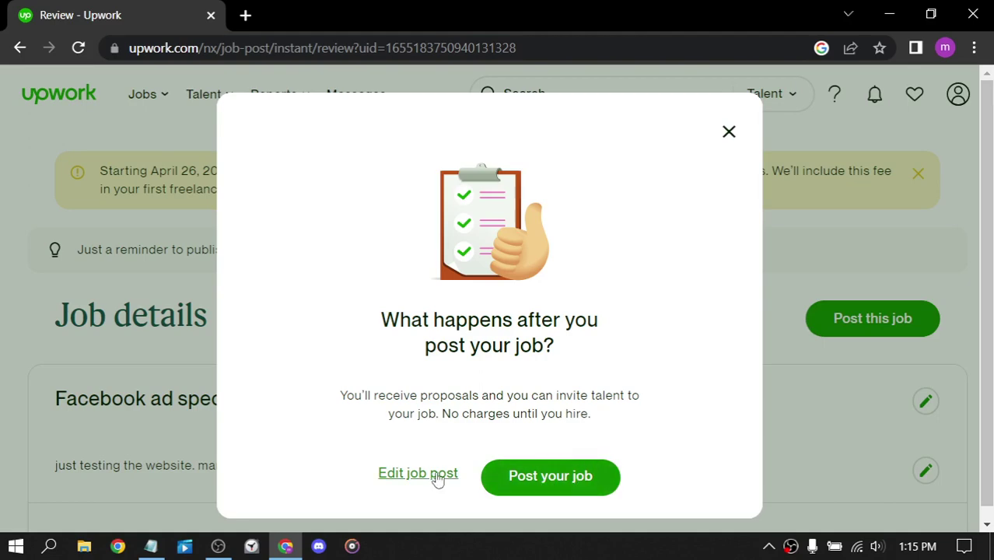
left_click(729, 132)
Look through the job details and post the job.
scroll(234, 280, "down", 1)
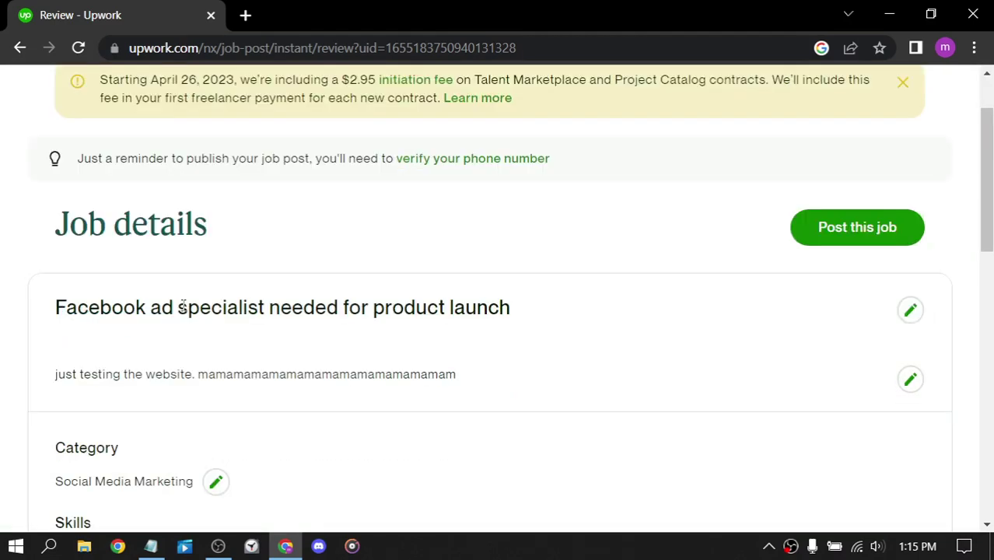
scroll(249, 269, "down", 2)
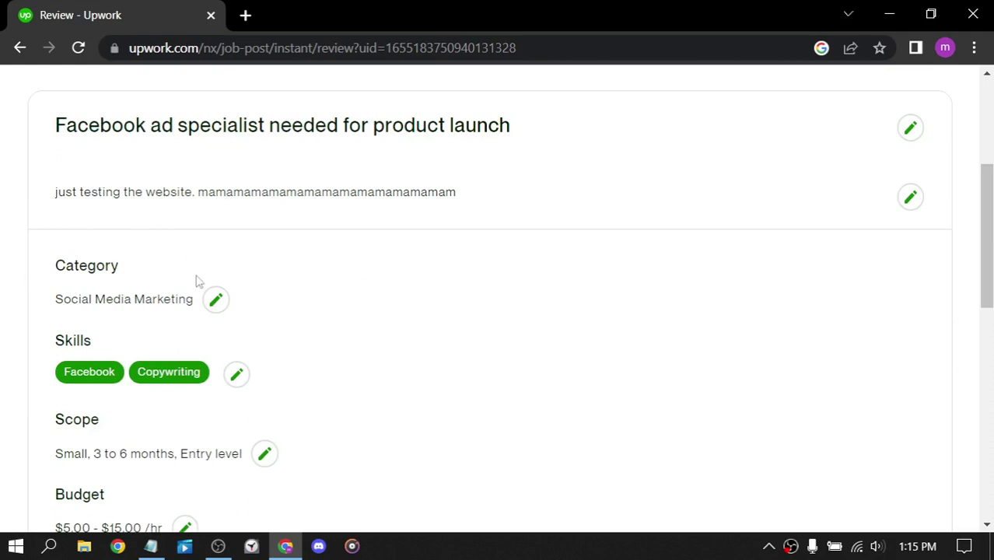
scroll(228, 306, "down", 1)
scroll(148, 306, "down", 1)
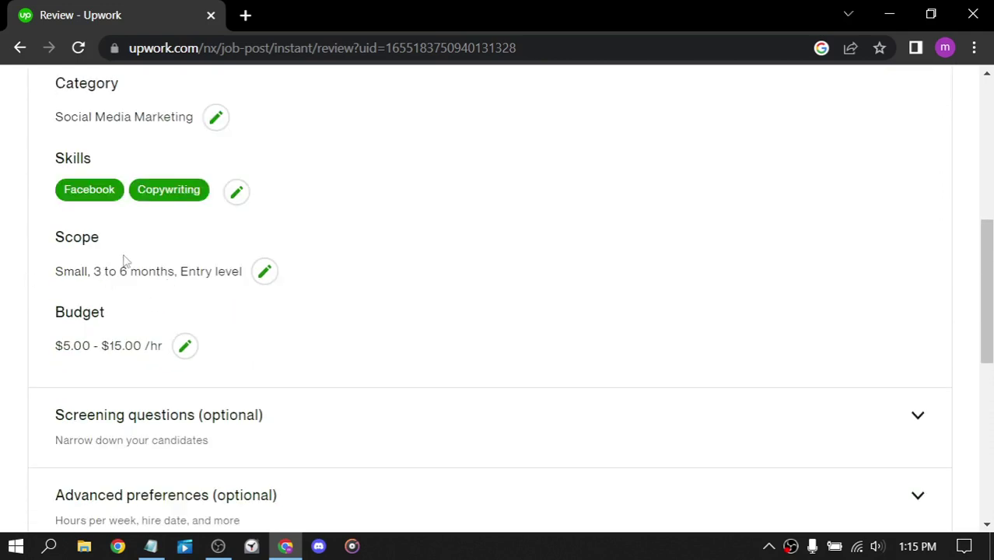
scroll(204, 263, "down", 2)
scroll(255, 261, "down", 1)
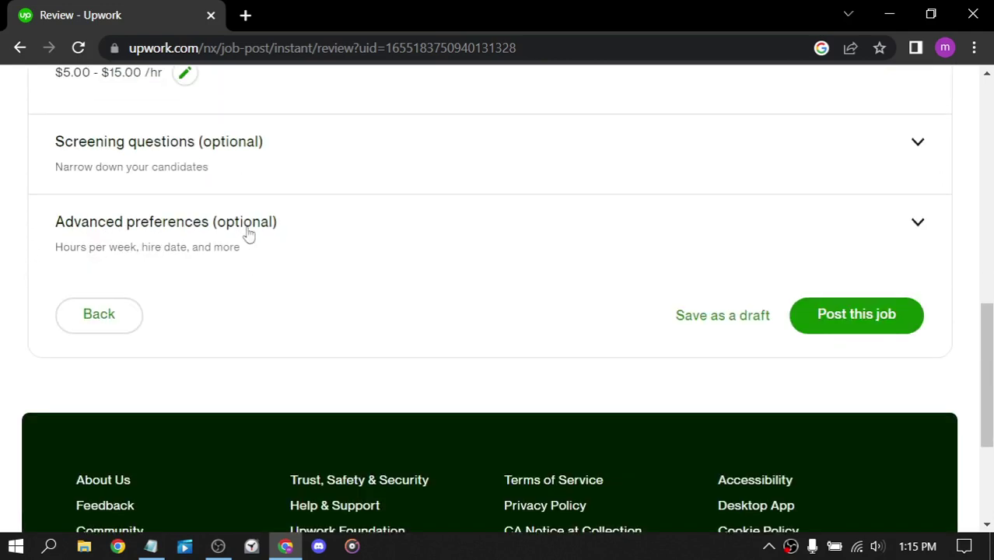
scroll(249, 234, "down", 3)
scroll(258, 226, "up", 1)
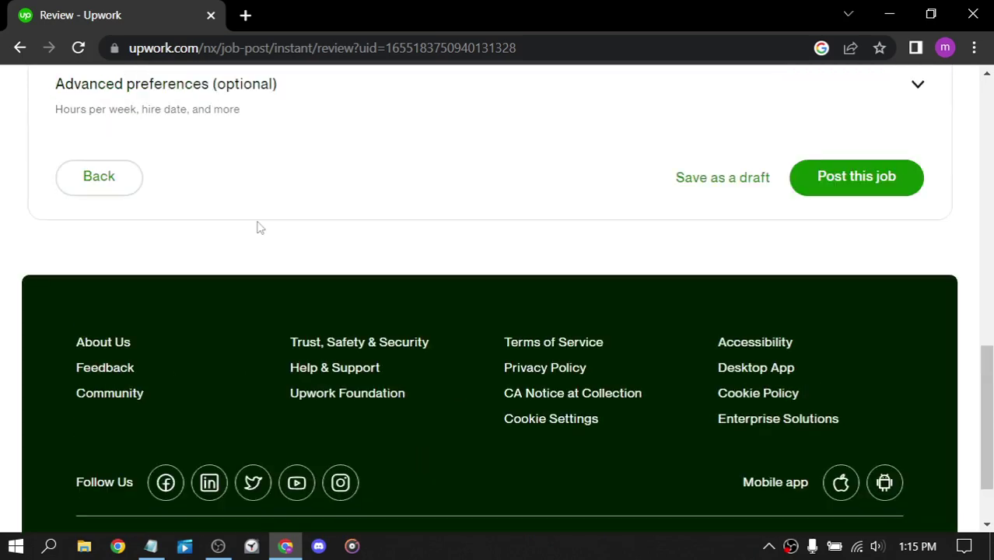
left_click(863, 180)
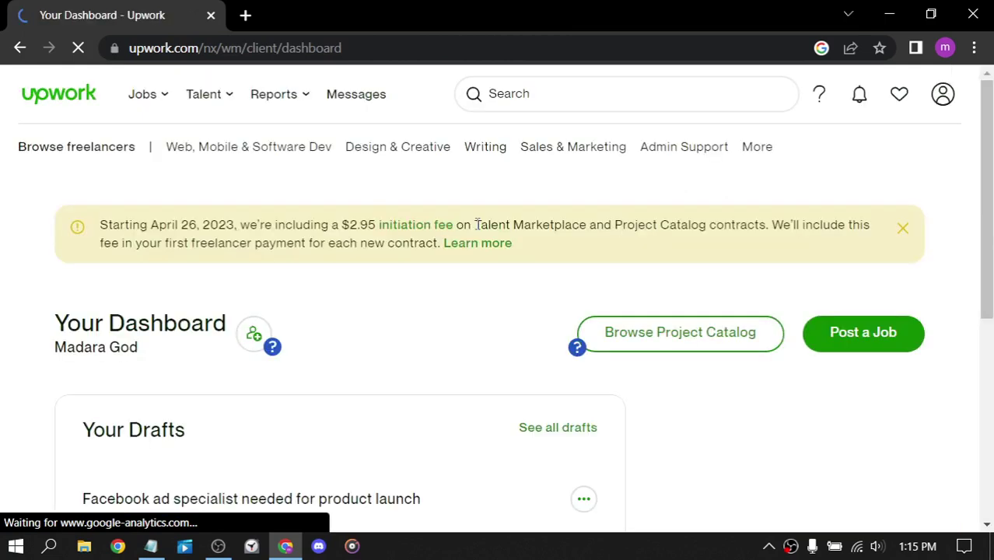
Scroll the dashboard to confirm the Facebook ad specialist job appears under Your Drafts.
scroll(395, 280, "down", 2)
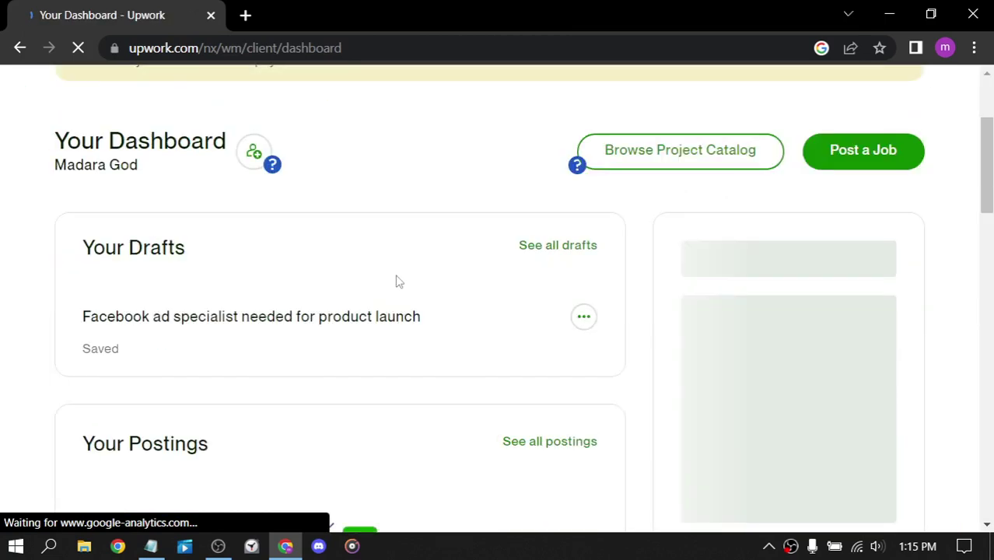
scroll(437, 238, "down", 5)
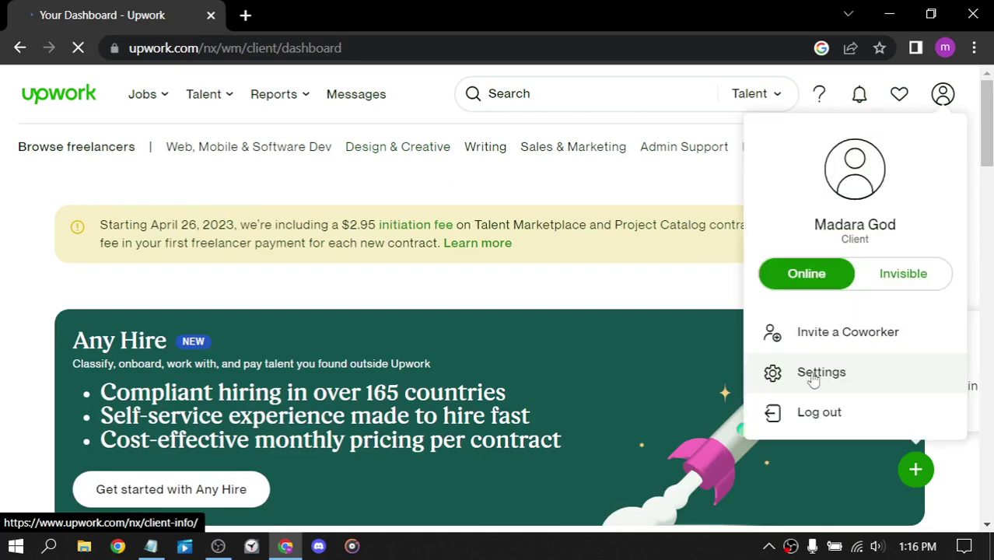
Open the account Settings from the profile menu, back in the browser after a brief window switch.
left_click(813, 376)
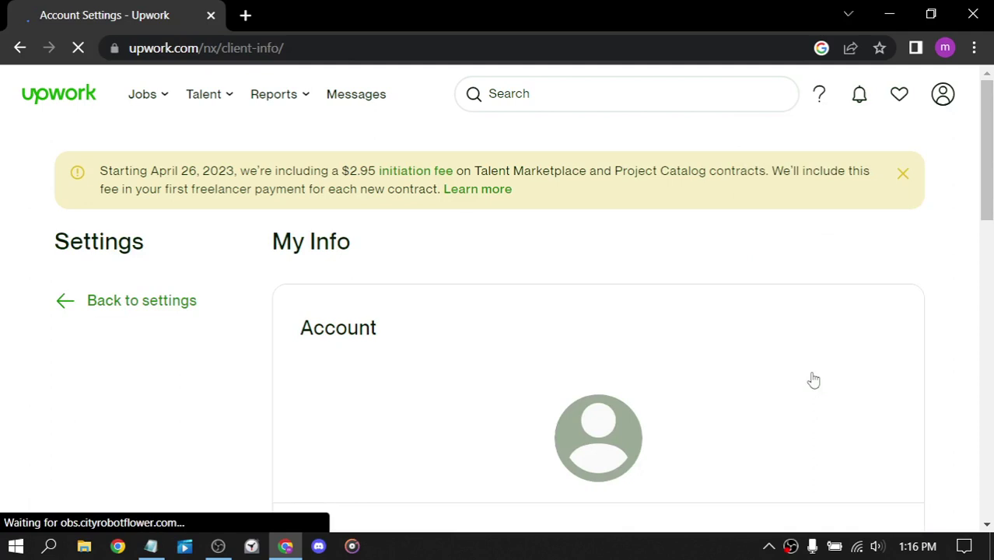
left_click(220, 547)
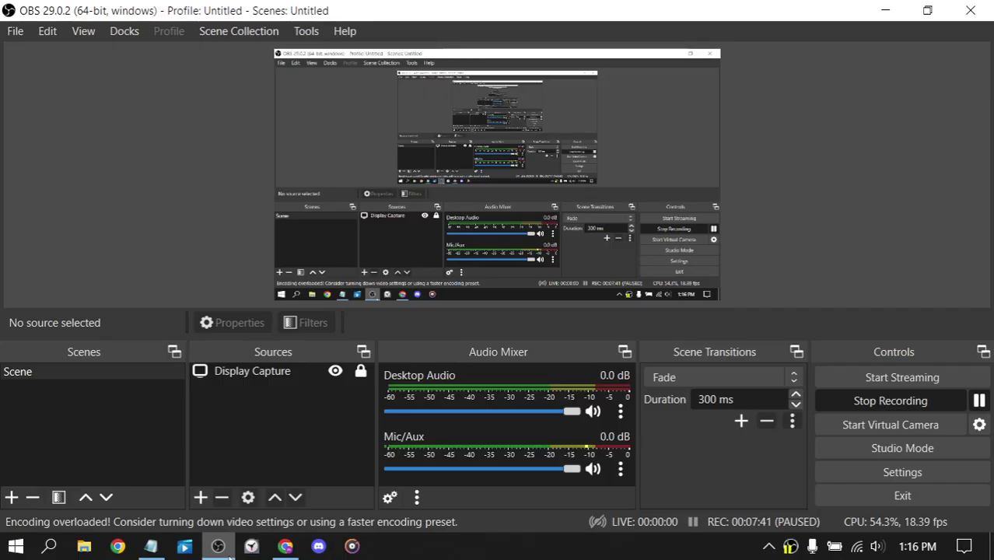
left_click(227, 553)
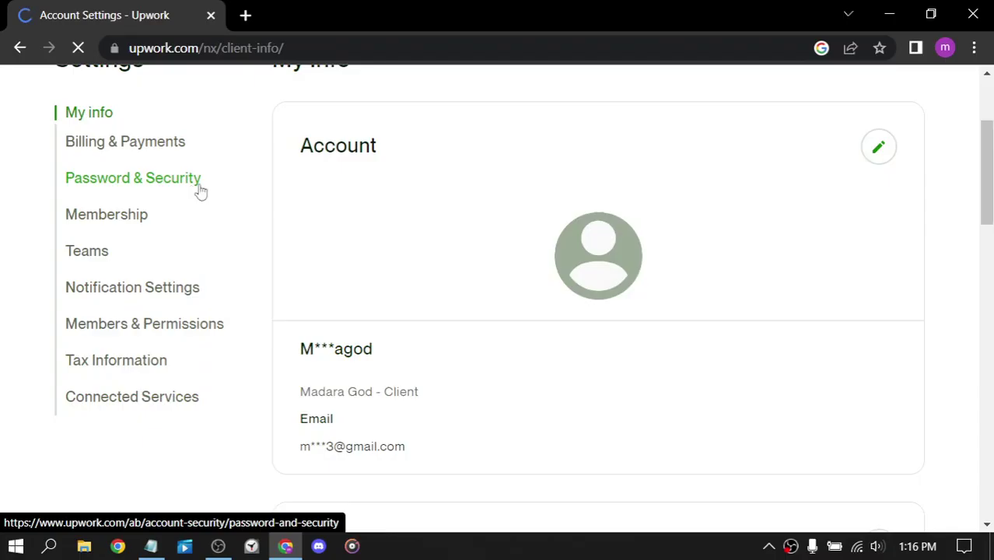
Review the My Info account, company details and contacts sections.
scroll(573, 199, "down", 5)
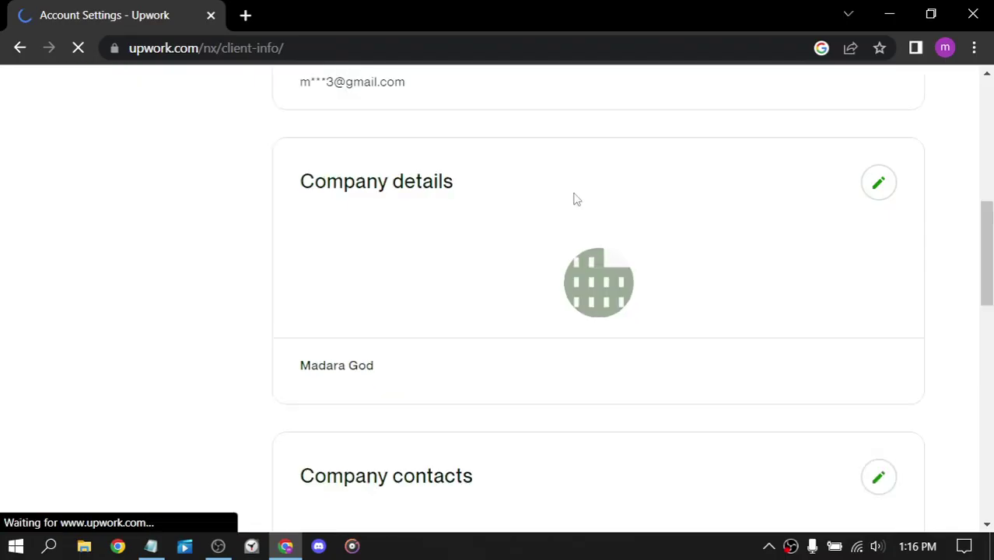
scroll(574, 199, "down", 1)
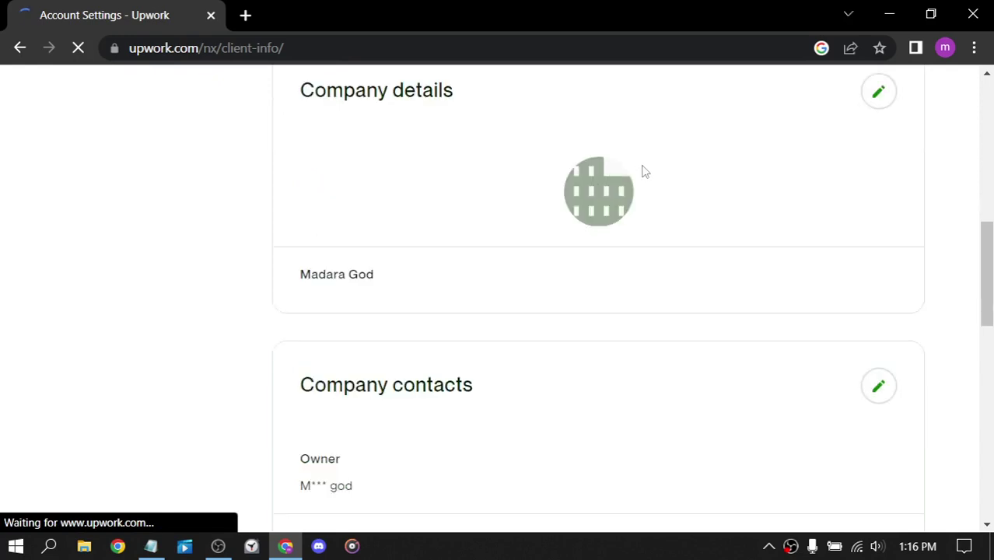
scroll(513, 209, "down", 2)
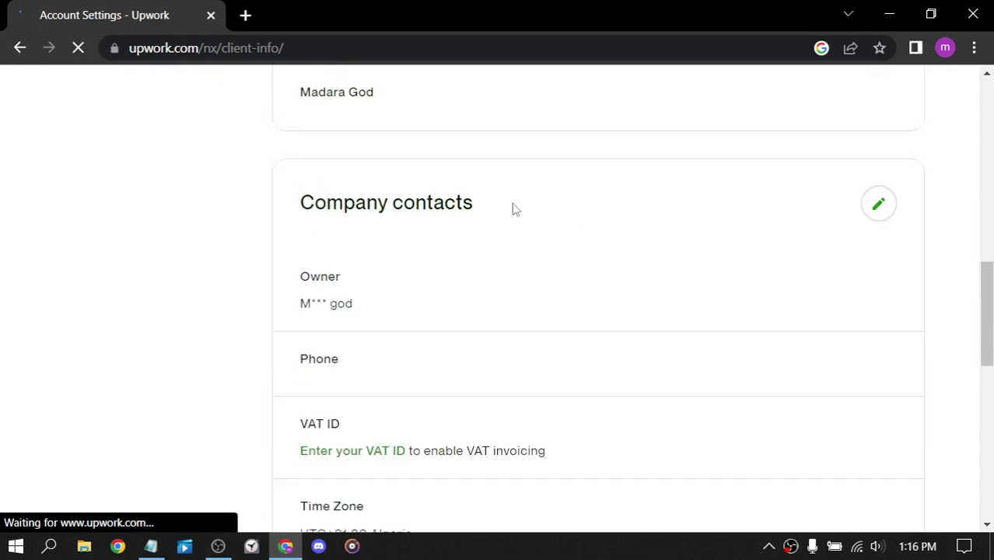
scroll(482, 222, "down", 2)
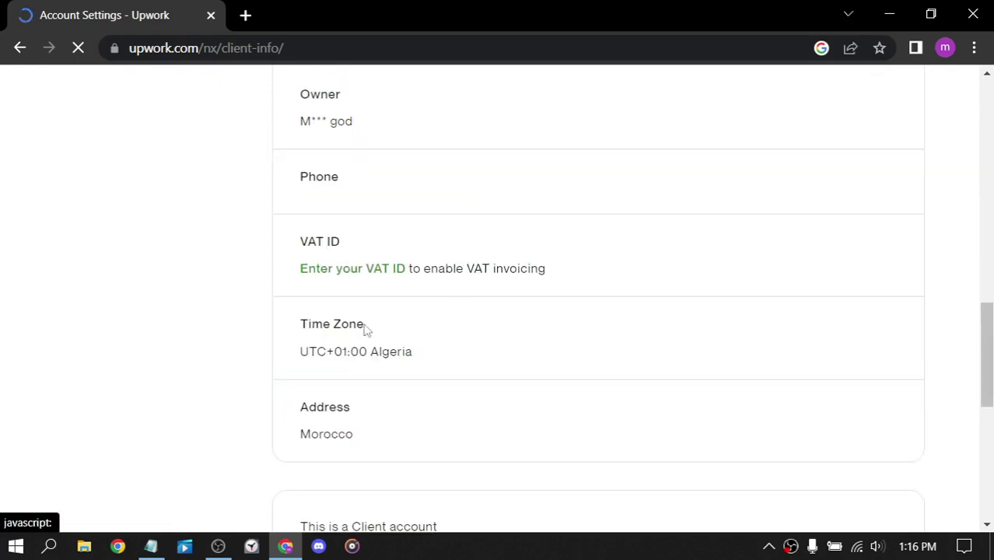
scroll(365, 328, "down", 4)
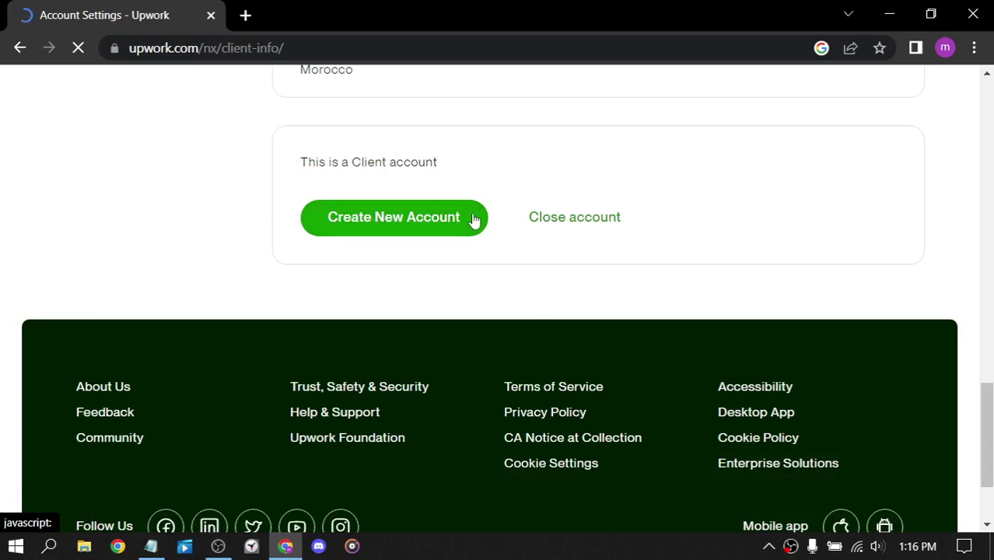
scroll(476, 220, "up", 3)
scroll(477, 221, "up", 3)
scroll(477, 221, "up", 2)
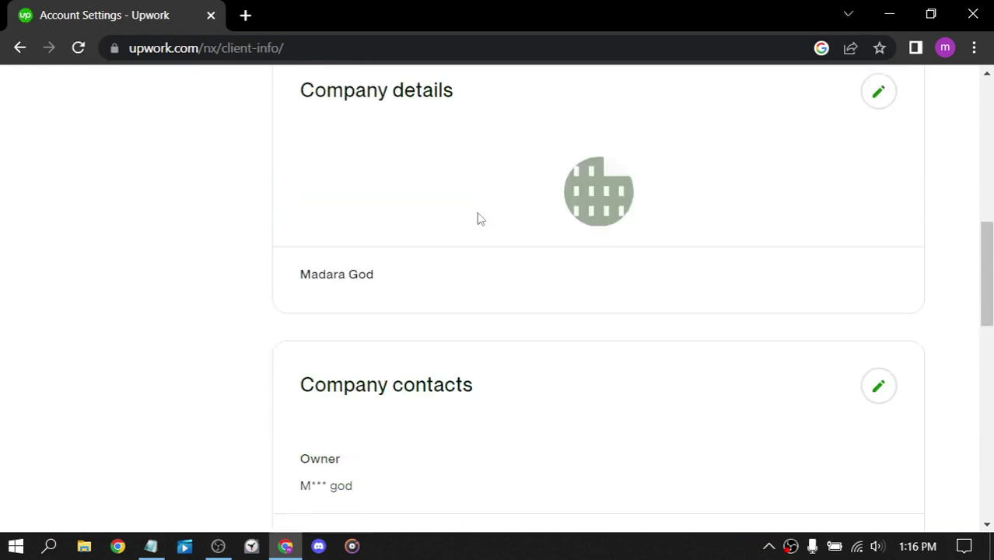
scroll(478, 219, "up", 4)
scroll(477, 218, "up", 1)
scroll(477, 218, "up", 1)
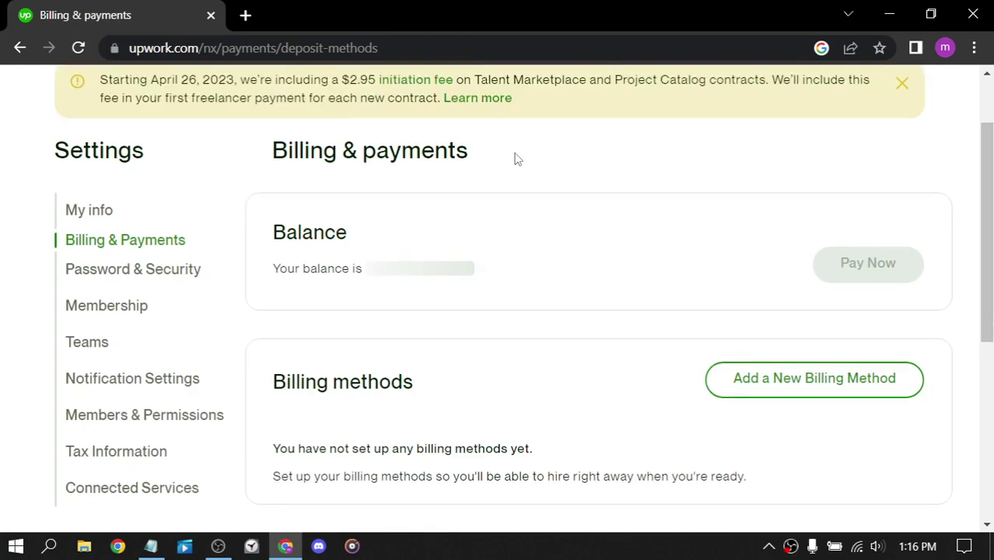
Open Password & Security settings and review the two-step verification options.
left_click(148, 273)
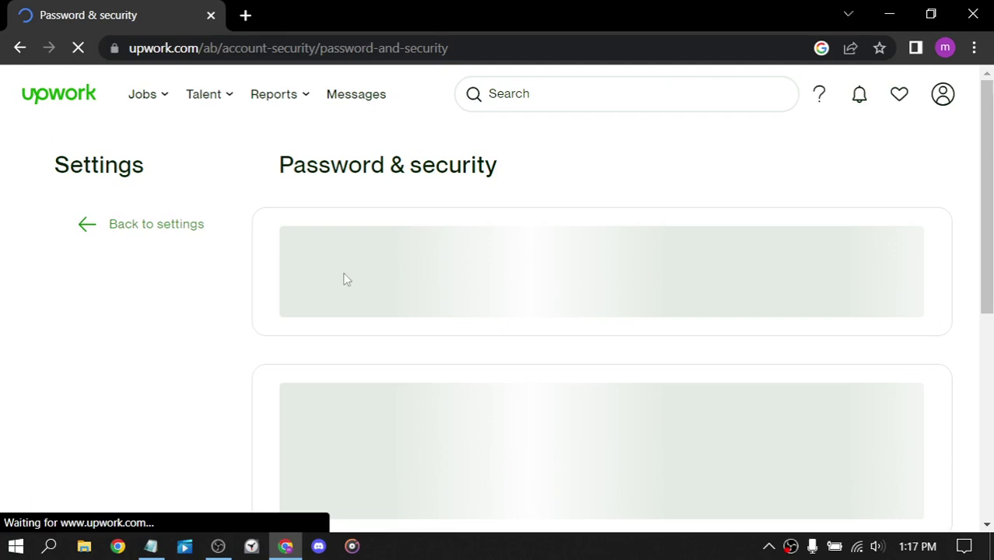
scroll(553, 202, "down", 5)
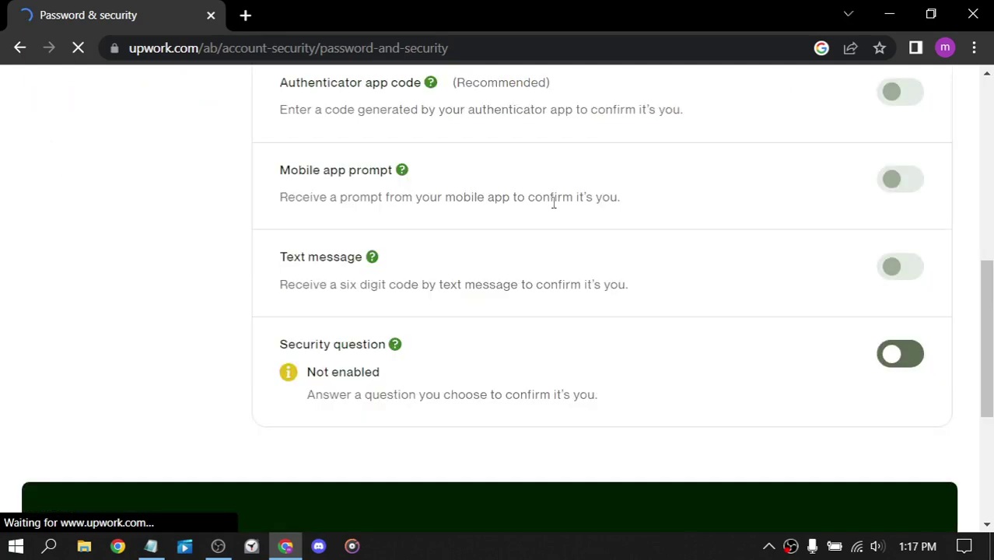
scroll(553, 203, "up", 2)
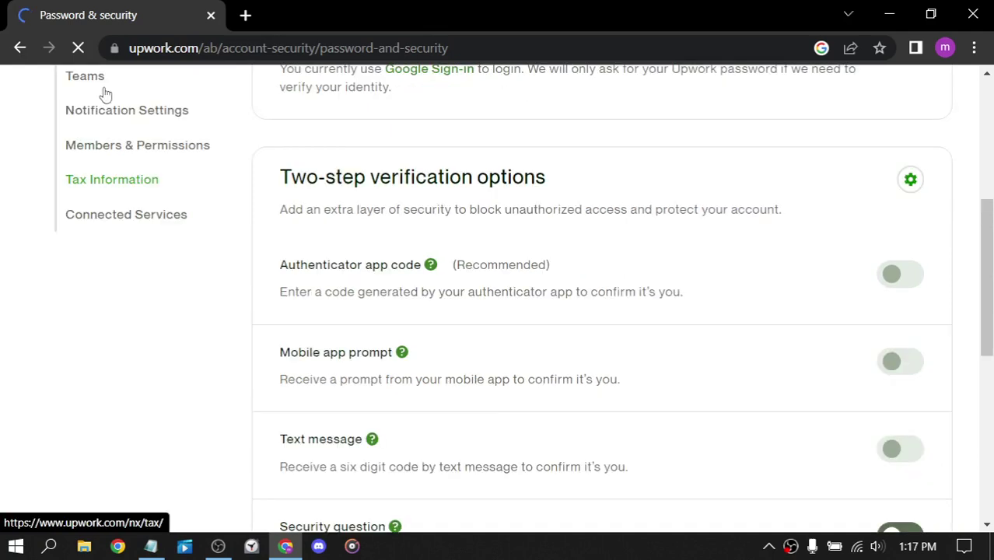
scroll(106, 94, "up", 1)
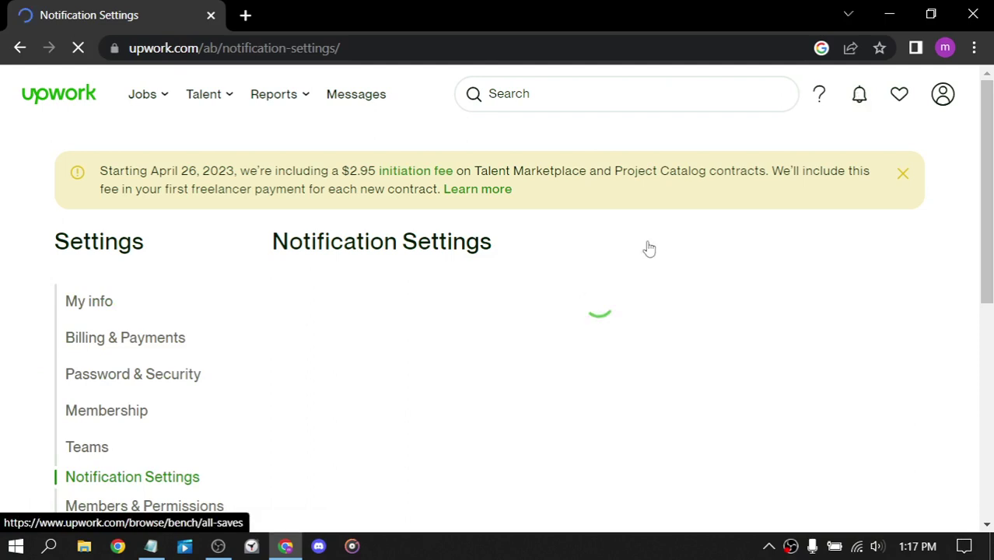
scroll(458, 267, "down", 2)
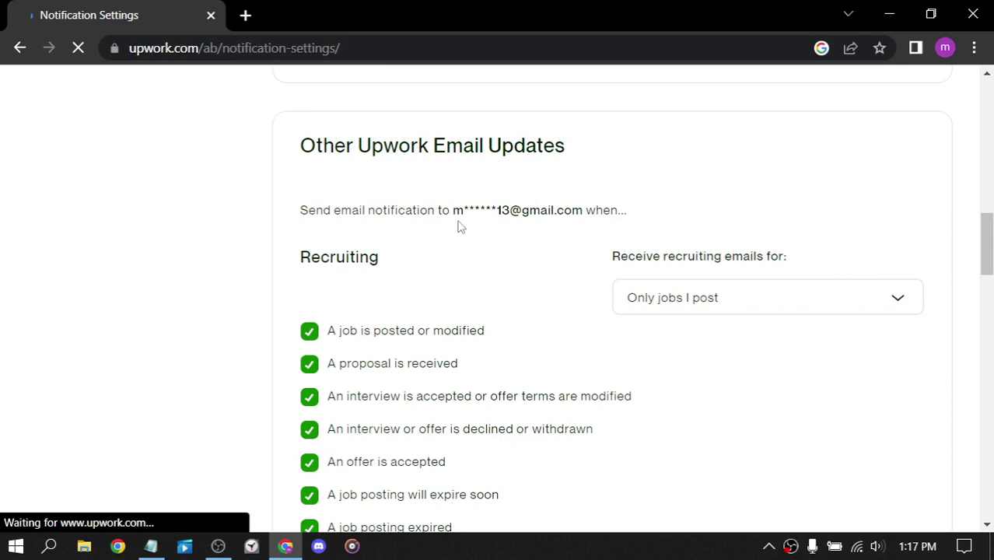
scroll(476, 319, "down", 2)
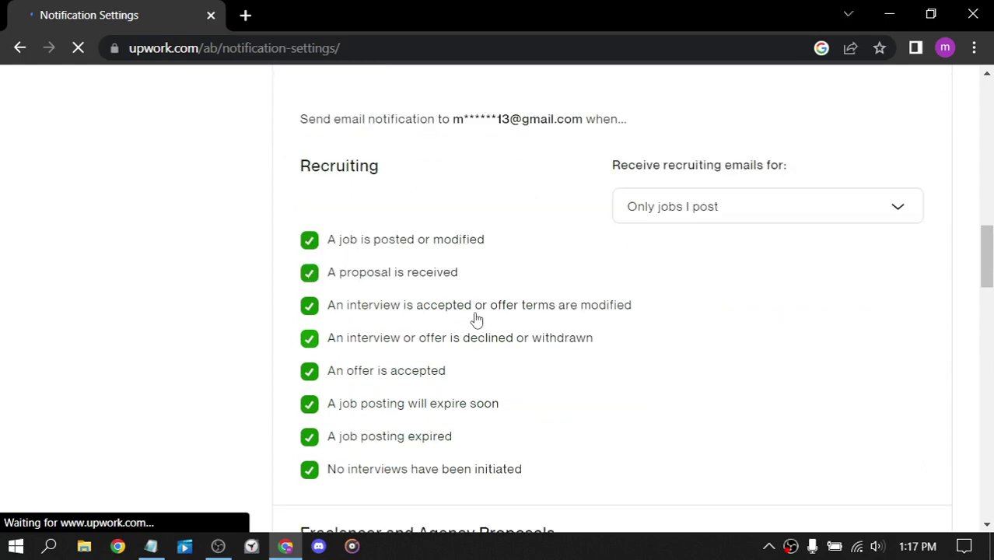
scroll(598, 194, "up", 5)
scroll(598, 195, "up", 5)
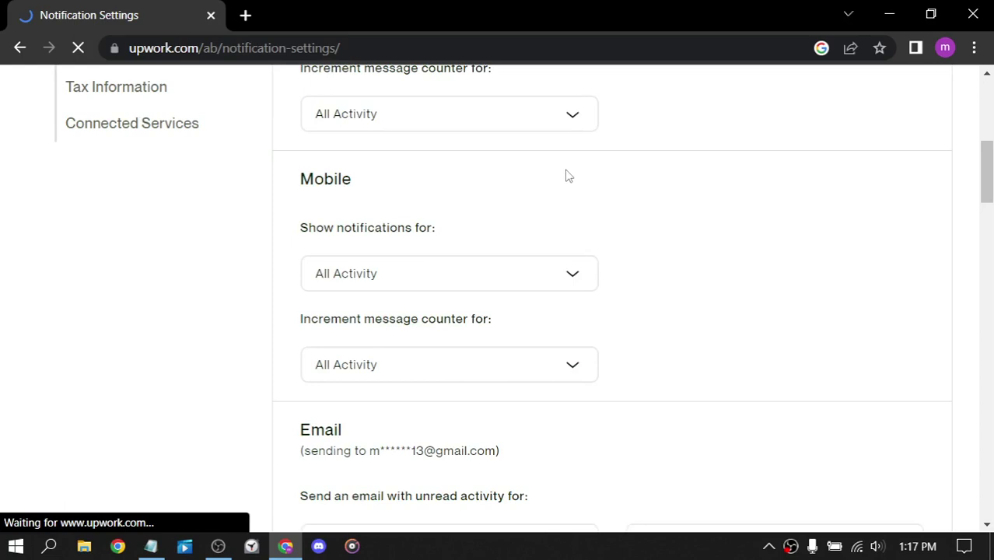
scroll(567, 175, "up", 7)
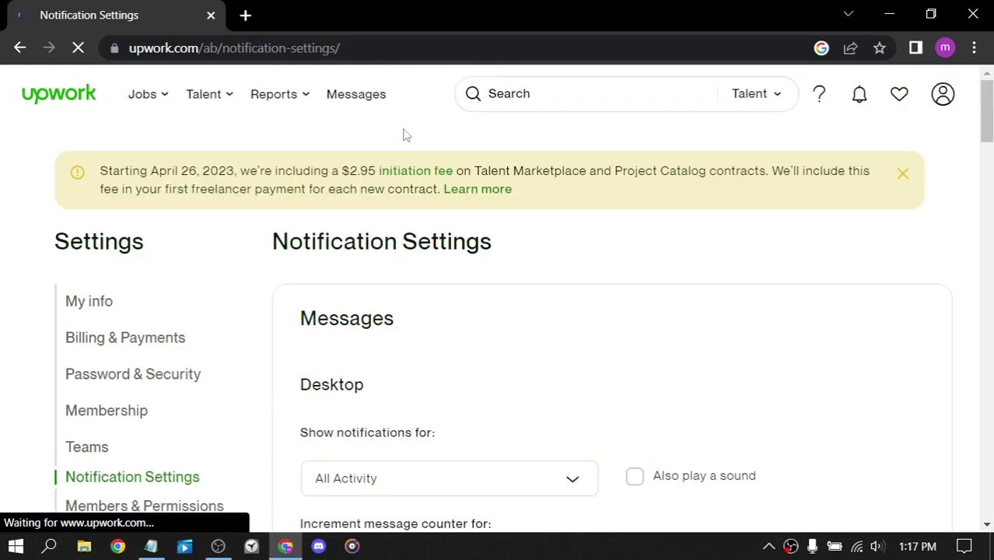